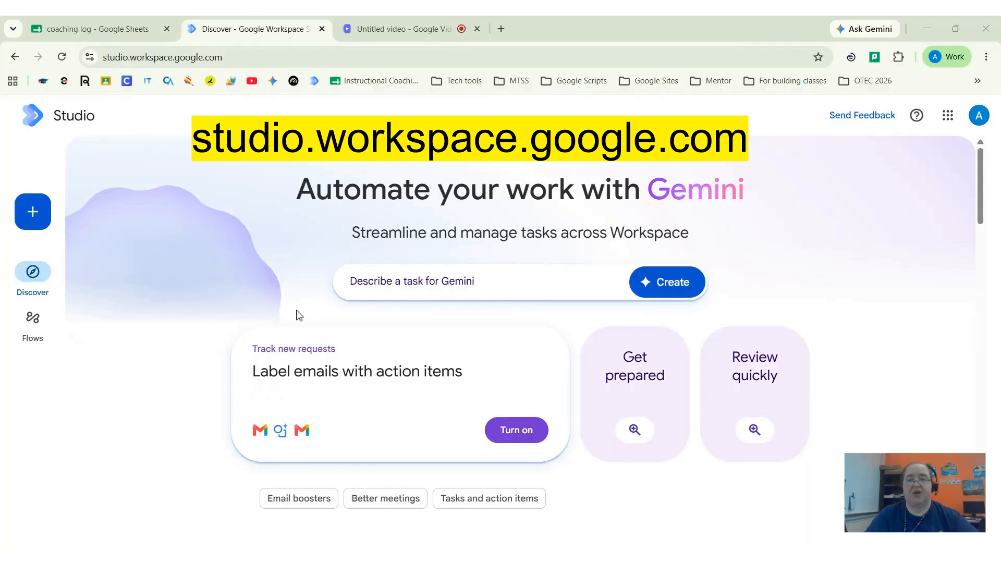
- Copy the email-drafting task description from cell F6 of the coaching log spreadsheet in Google Sheets and return to Workspace Studio
click(116, 29)
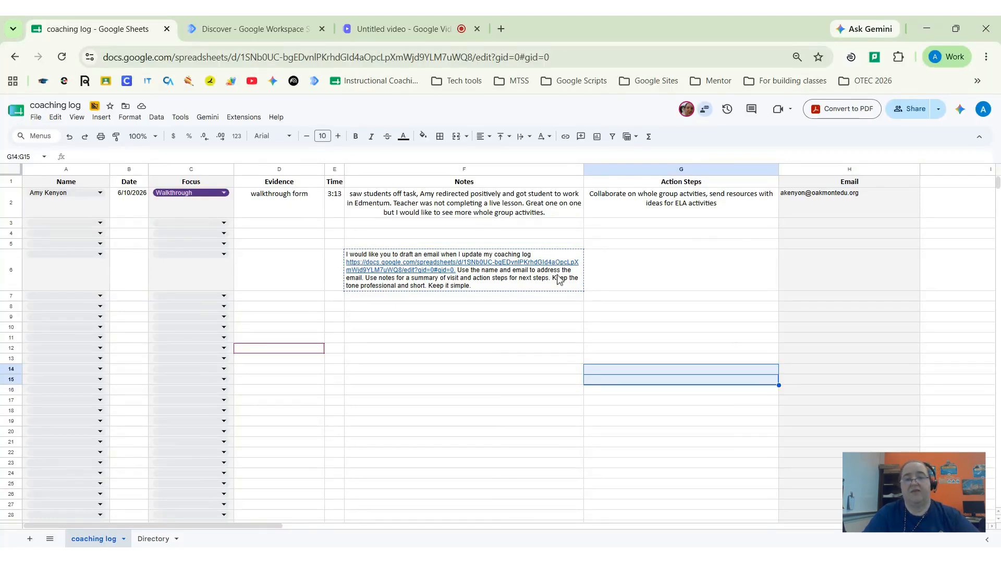
click(521, 285)
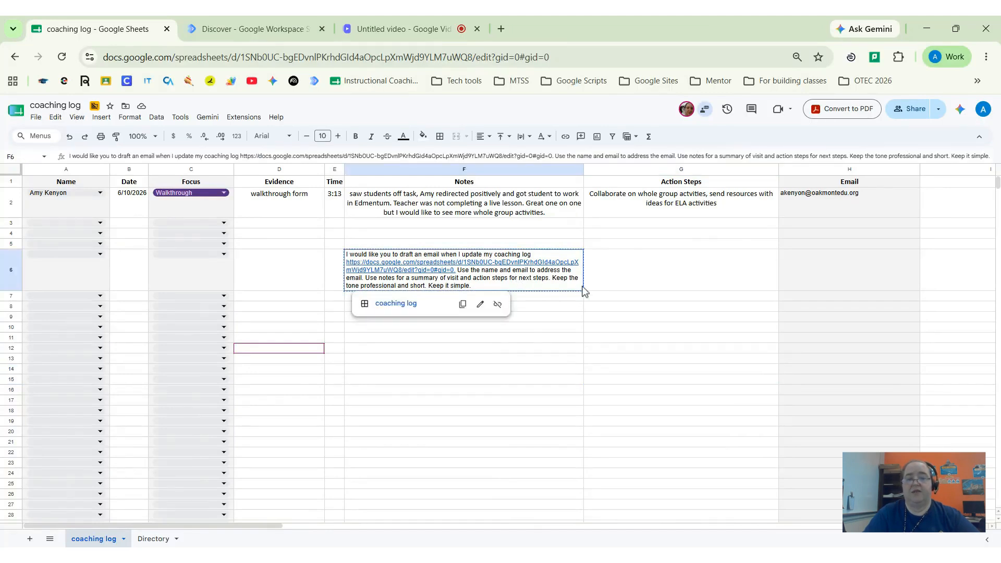
right_click(538, 279)
click(564, 191)
click(286, 29)
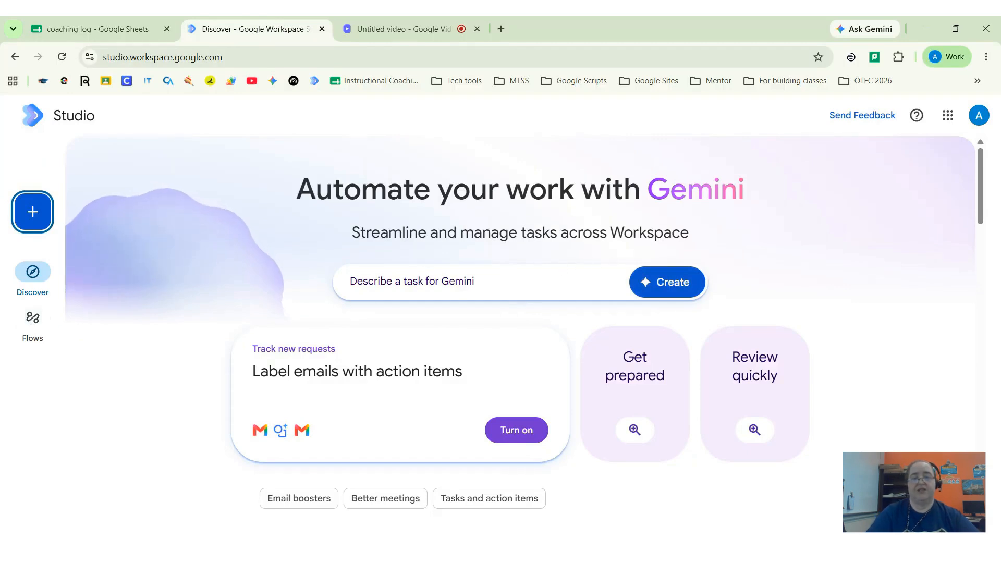
- Have Gemini create a flow from the copied task description for drafting an email when the coaching log is updated
click(495, 283)
key(ctrl+v)
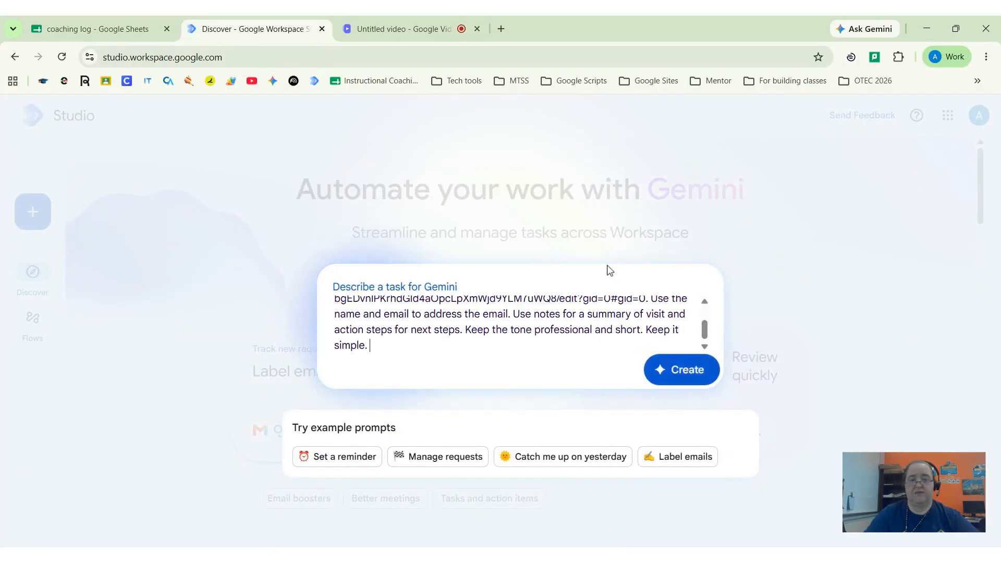
scroll(511, 321, up, 3)
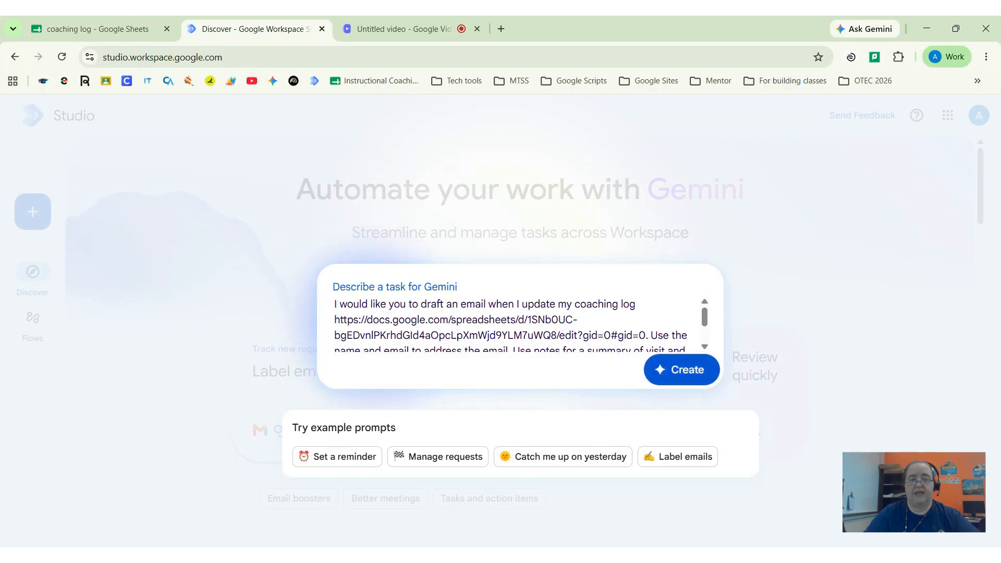
scroll(572, 326, down, 5)
scroll(588, 233, up, 3)
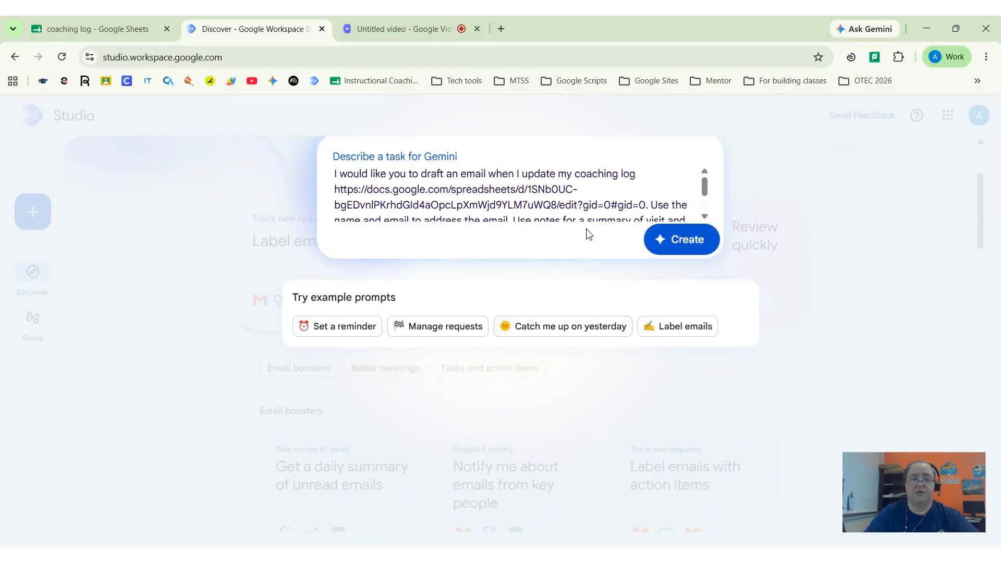
click(688, 242)
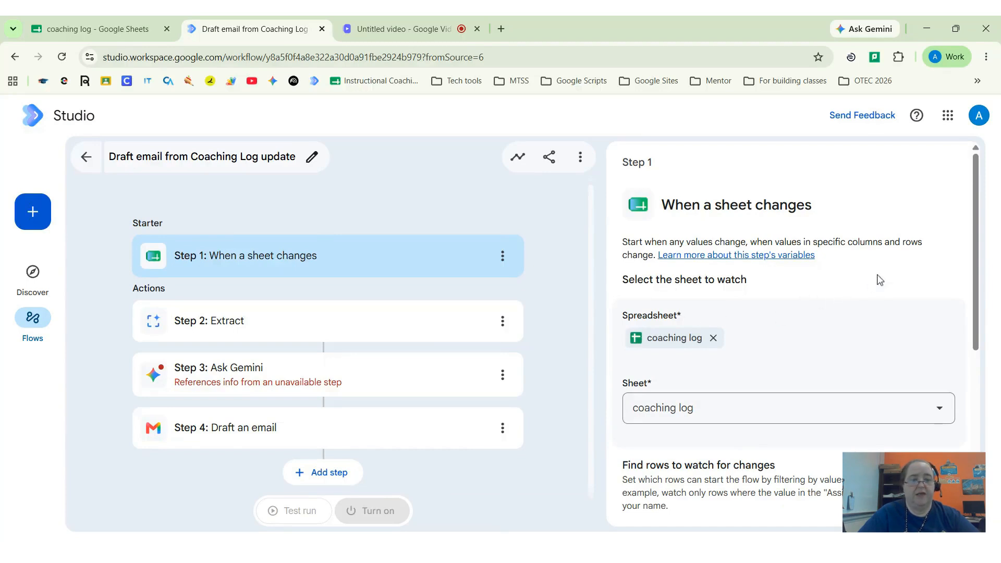
- Examine the watched sheet, row and value filters in Step 1 and the content and custom fields in the Extract step
scroll(880, 279, down, 3)
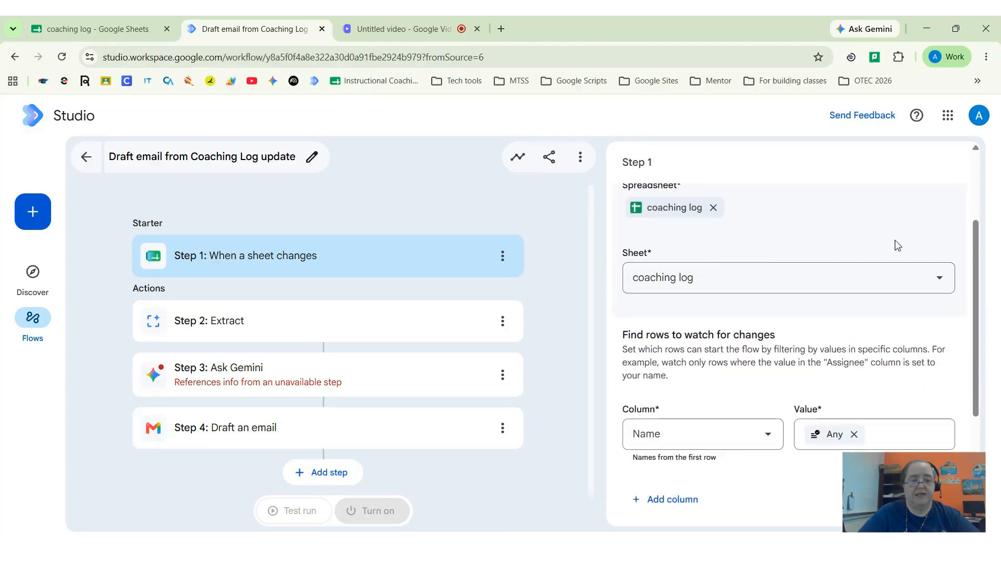
scroll(890, 295, down, 3)
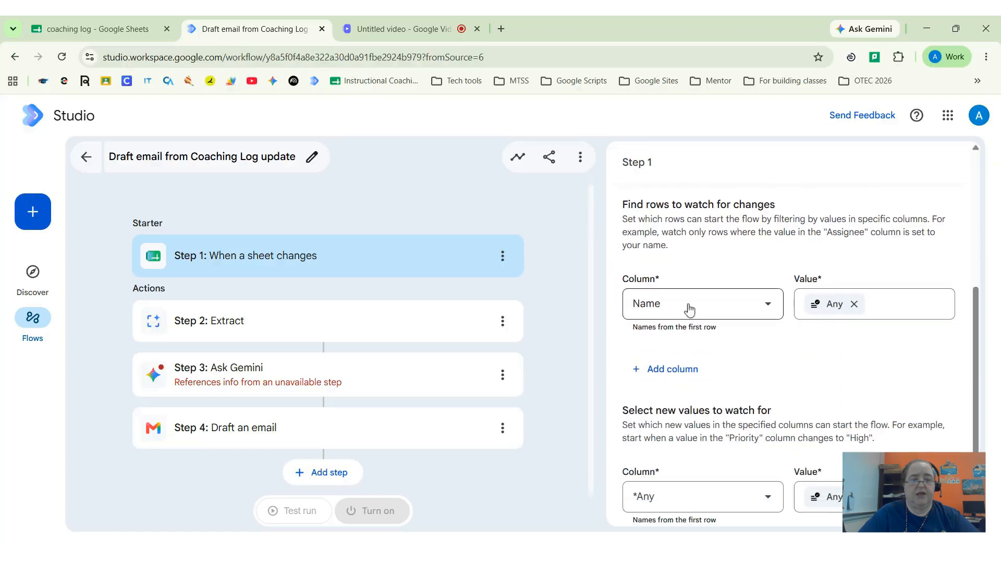
scroll(907, 270, down, 2)
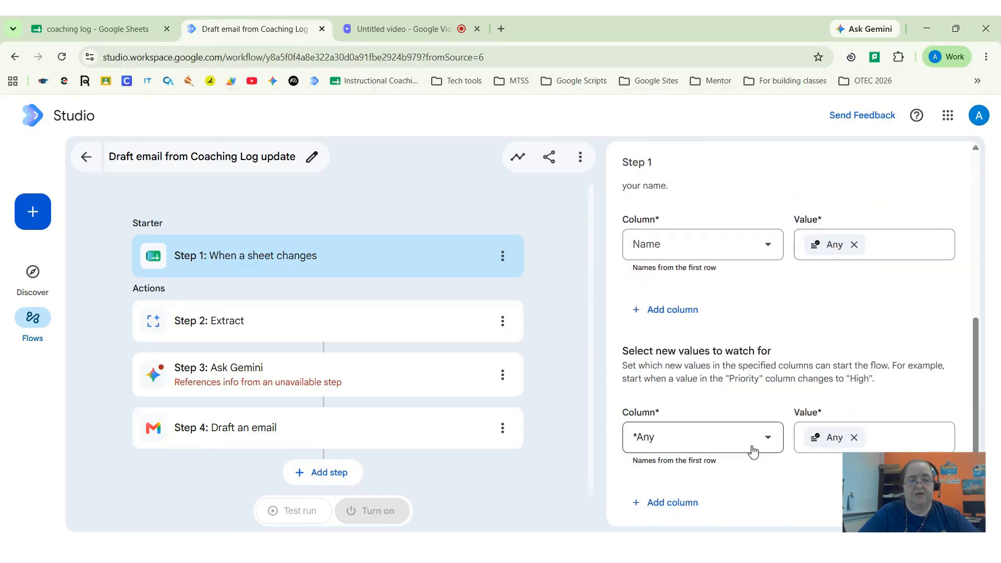
click(458, 328)
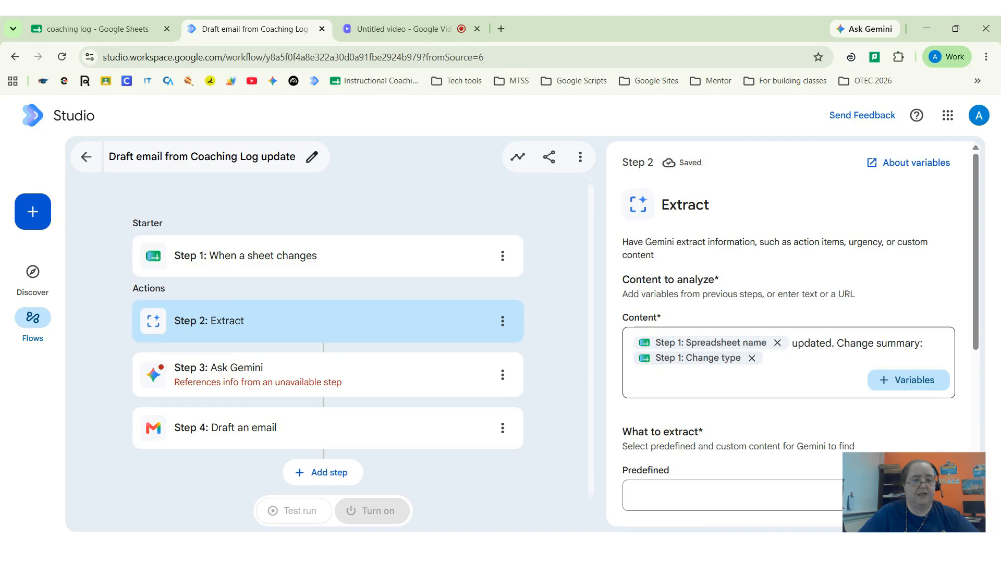
scroll(788, 360, down, 4)
scroll(787, 359, up, 1)
scroll(787, 360, down, 2)
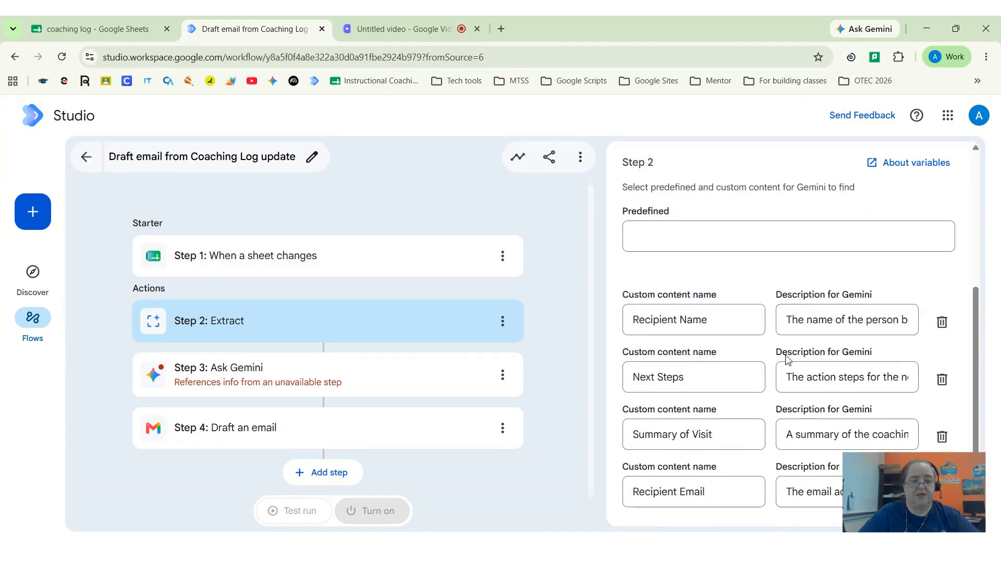
scroll(787, 360, down, 2)
scroll(787, 360, up, 5)
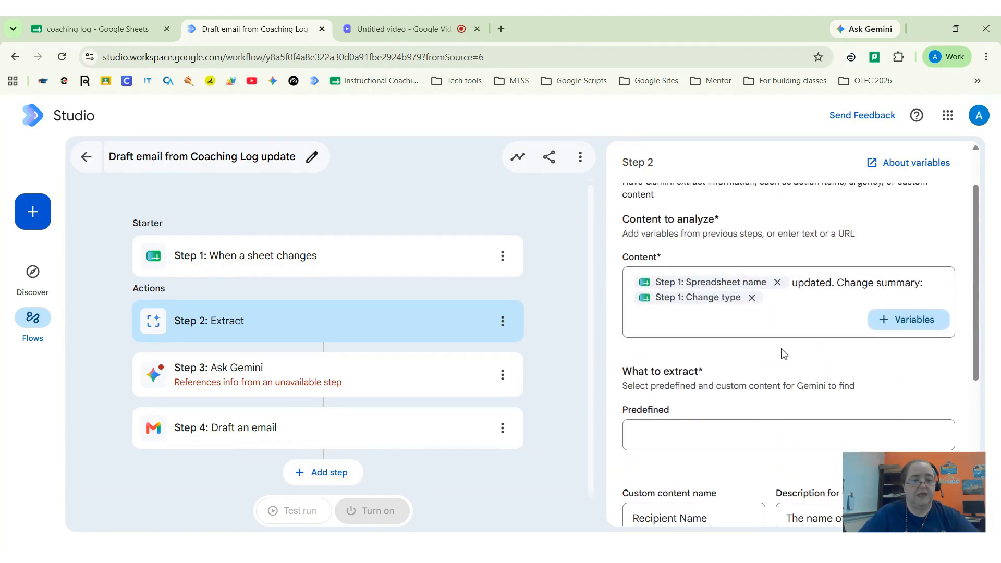
- Add the Step 1 variable Full list - Latest values "Name" to the Extract step's content to analyze
scroll(783, 354, up, 1)
click(891, 387)
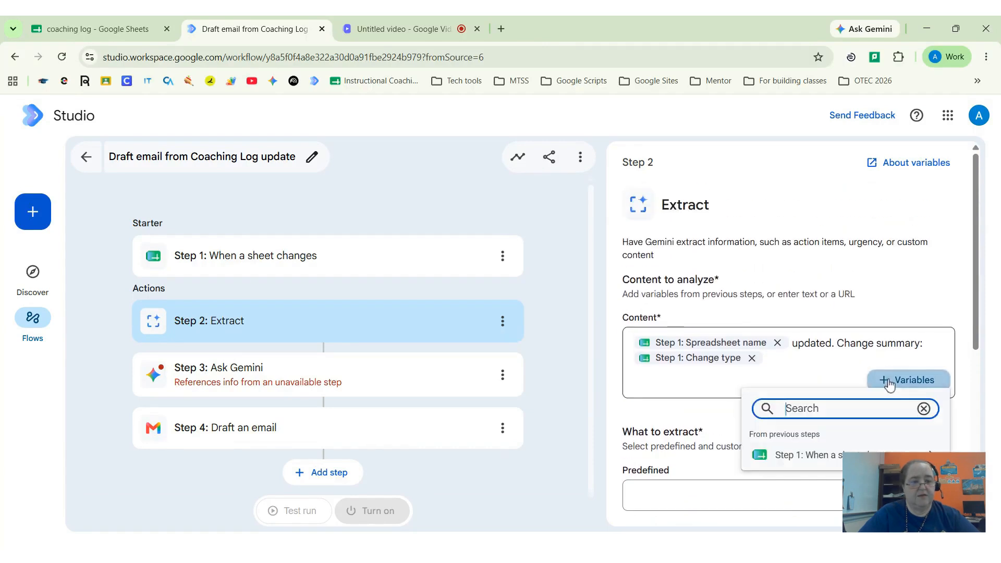
click(805, 454)
scroll(824, 419, down, 5)
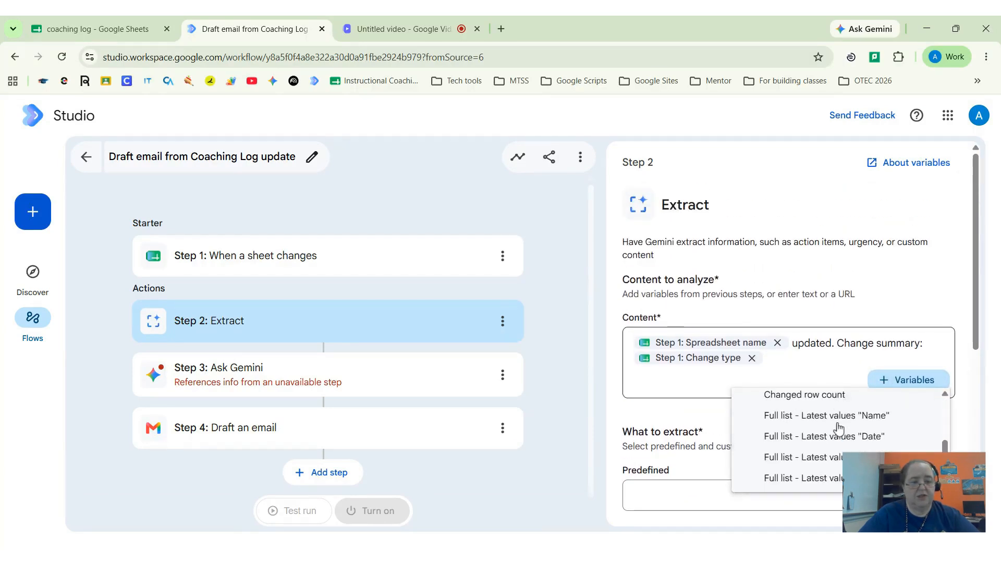
click(879, 423)
- Add the Step 1 variable Full list - Latest values "Notes" to the Extract step's content to analyze
click(904, 397)
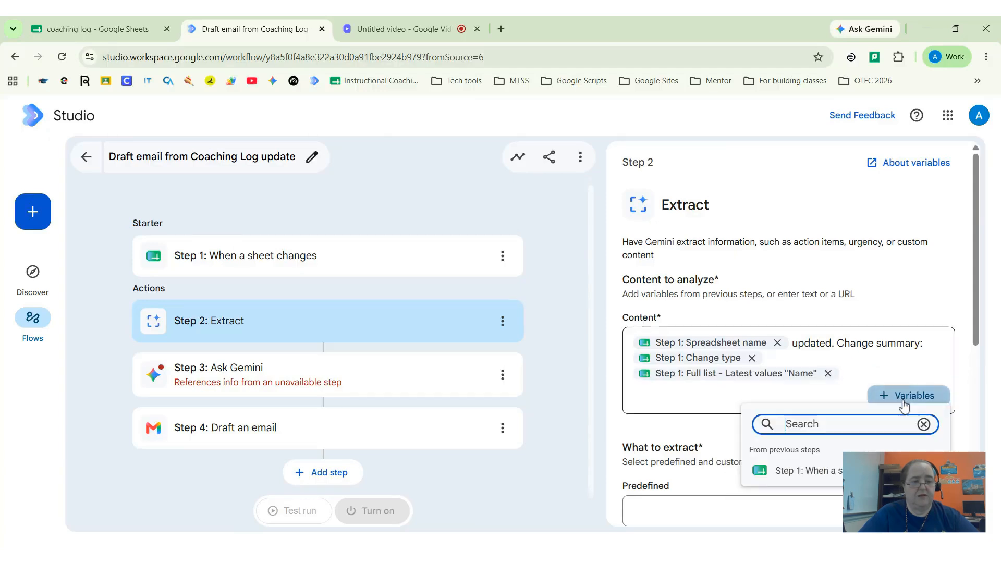
click(823, 470)
scroll(862, 451, down, 3)
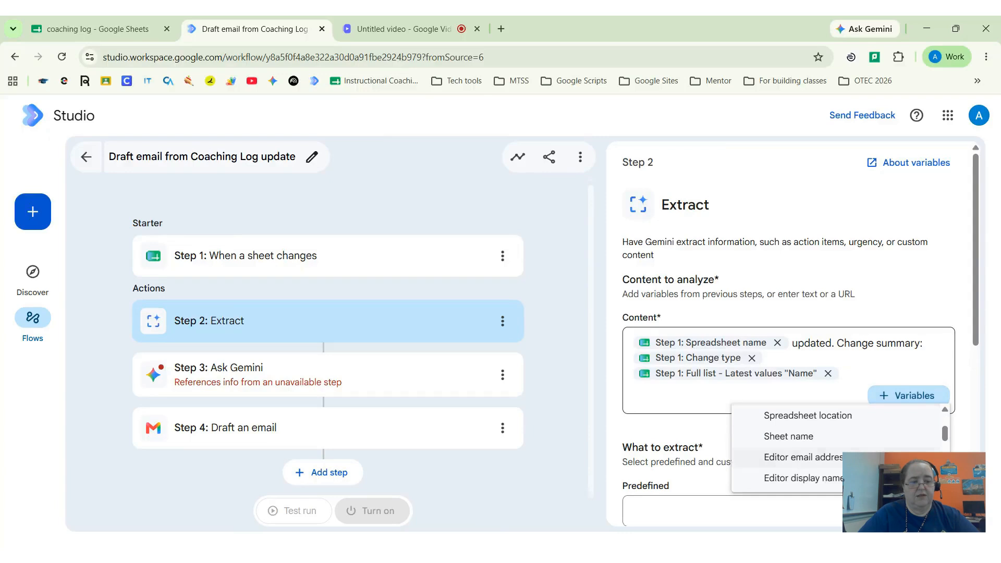
scroll(863, 452, down, 2)
scroll(860, 446, down, 3)
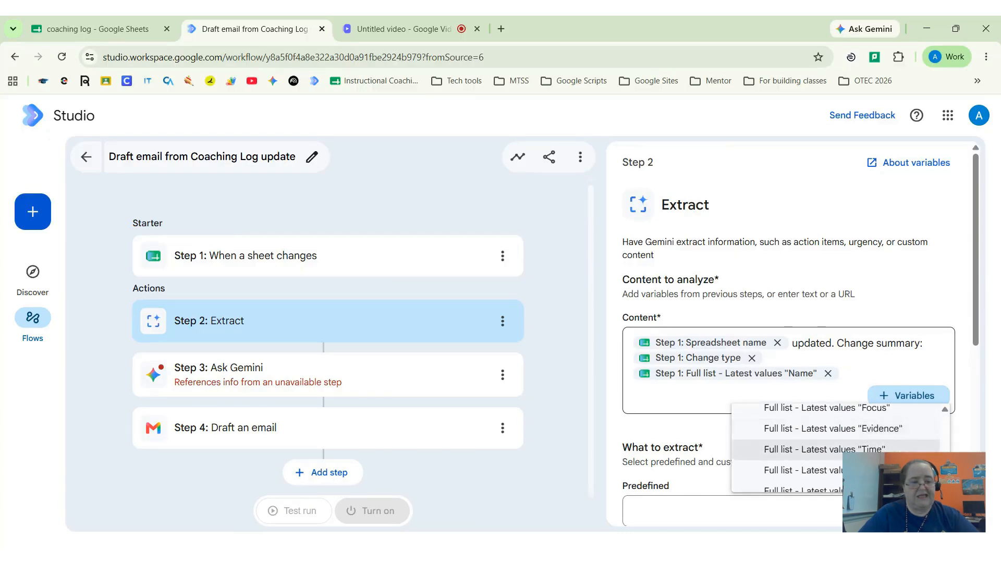
click(803, 470)
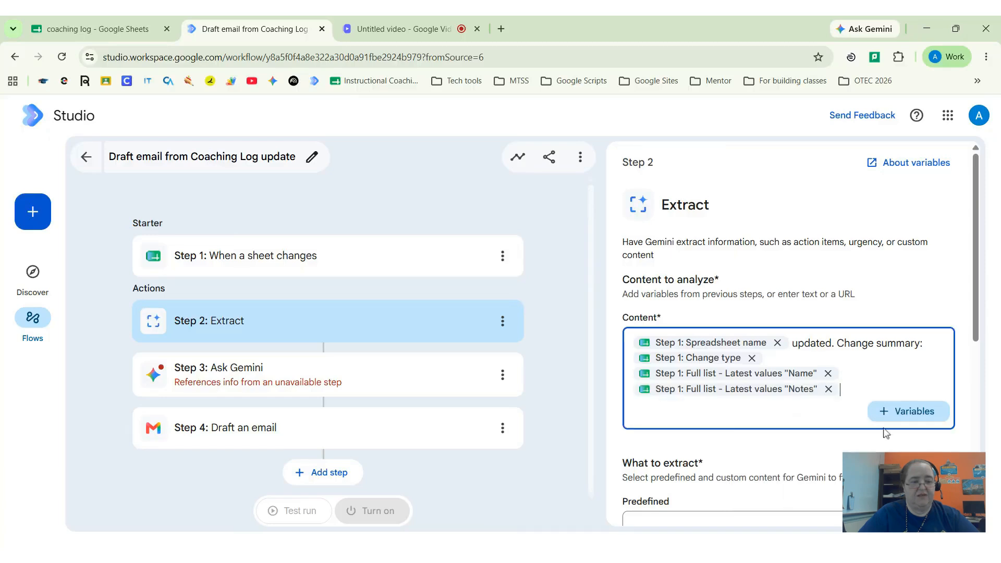
- Add the Step 1 variable Full list - Latest values "Action Steps" to the Extract content and review the custom content fields
click(909, 411)
click(837, 388)
scroll(829, 391, down, 3)
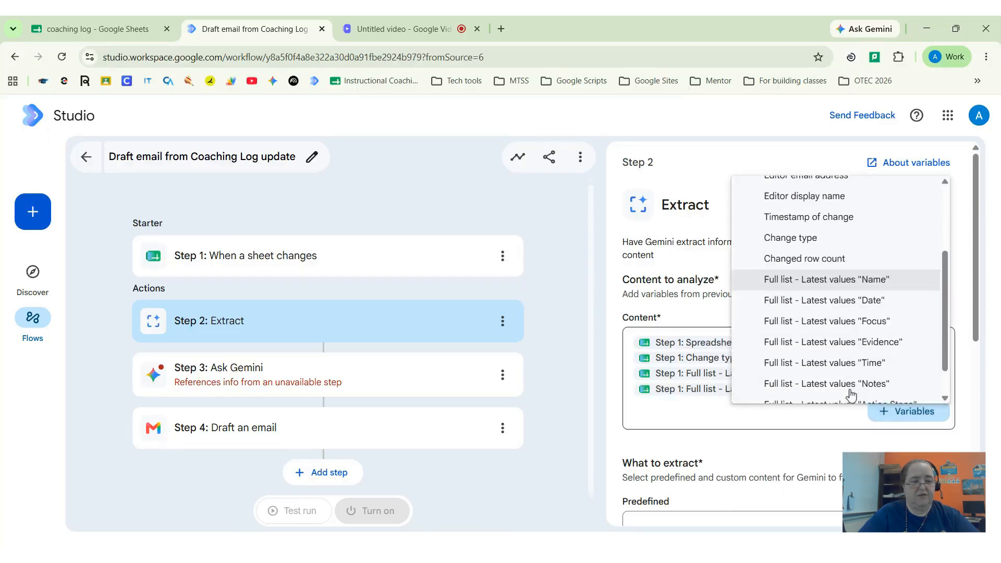
click(869, 367)
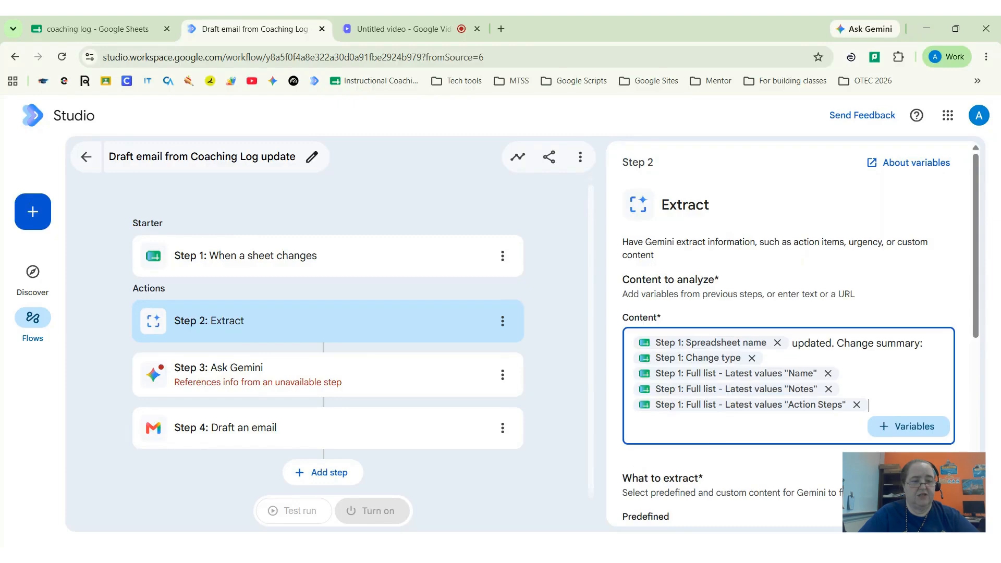
scroll(774, 440, down, 3)
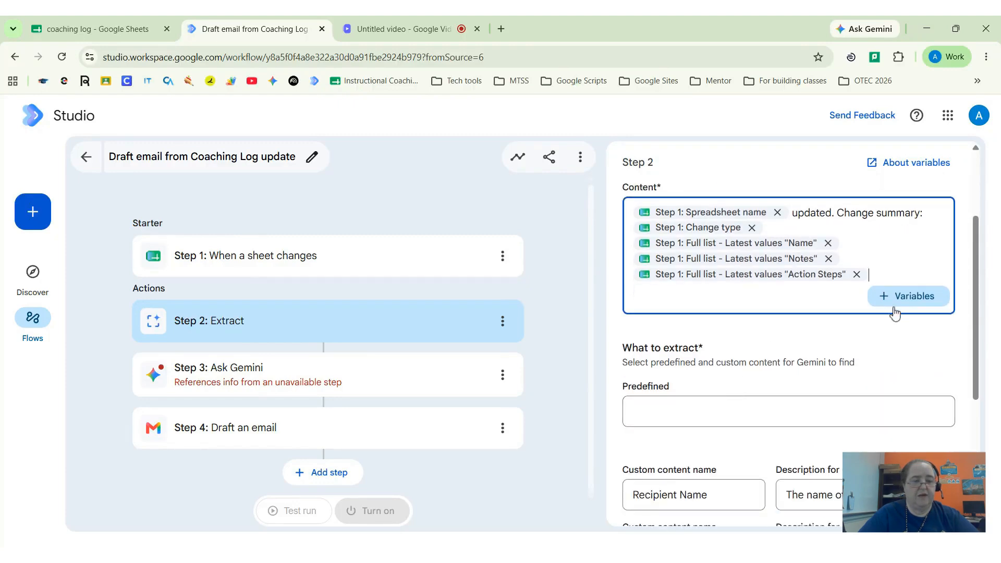
scroll(793, 369, down, 5)
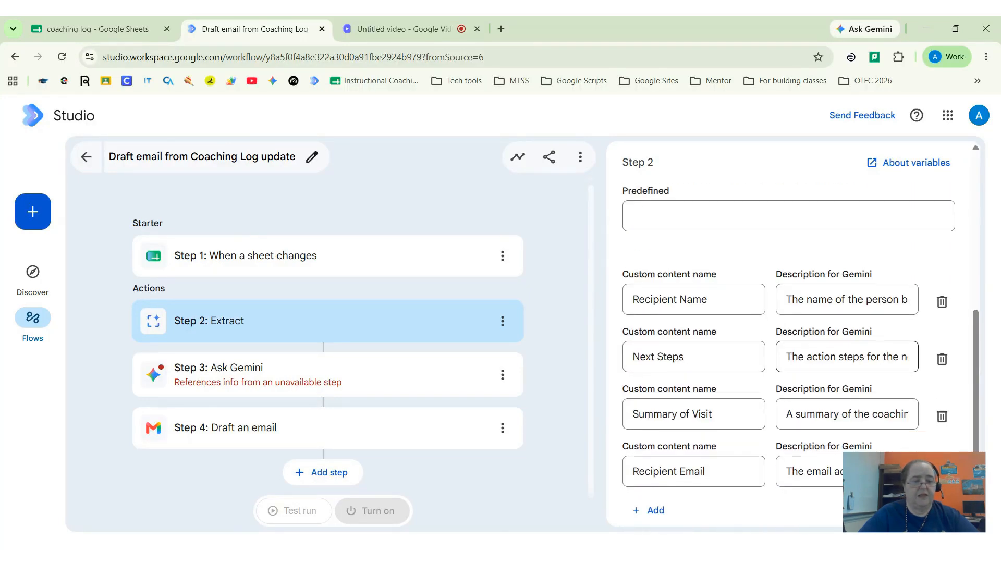
scroll(822, 335, up, 8)
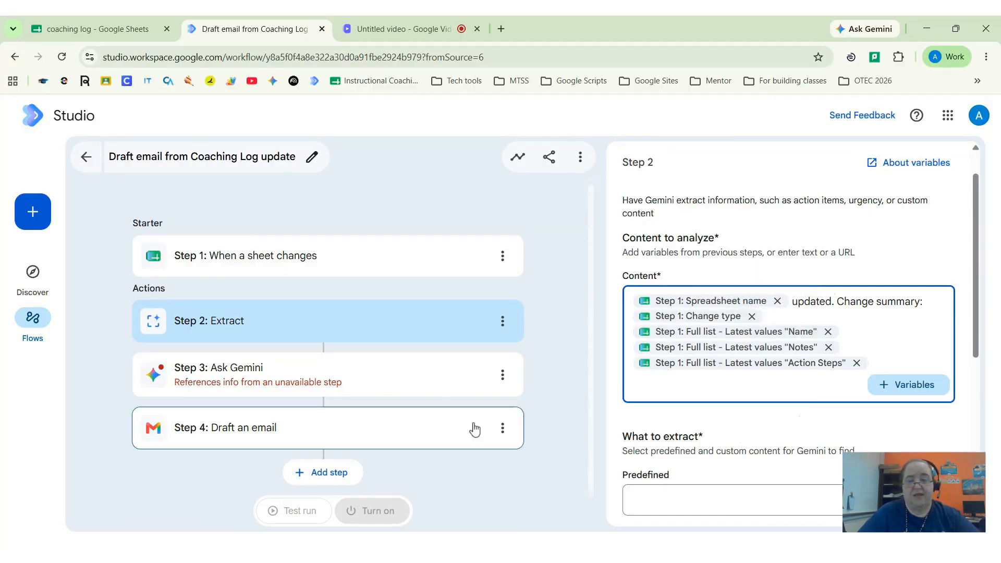
- Remove the unavailable variable from the coaching visit summary in the Ask Gemini step's prompt
click(320, 374)
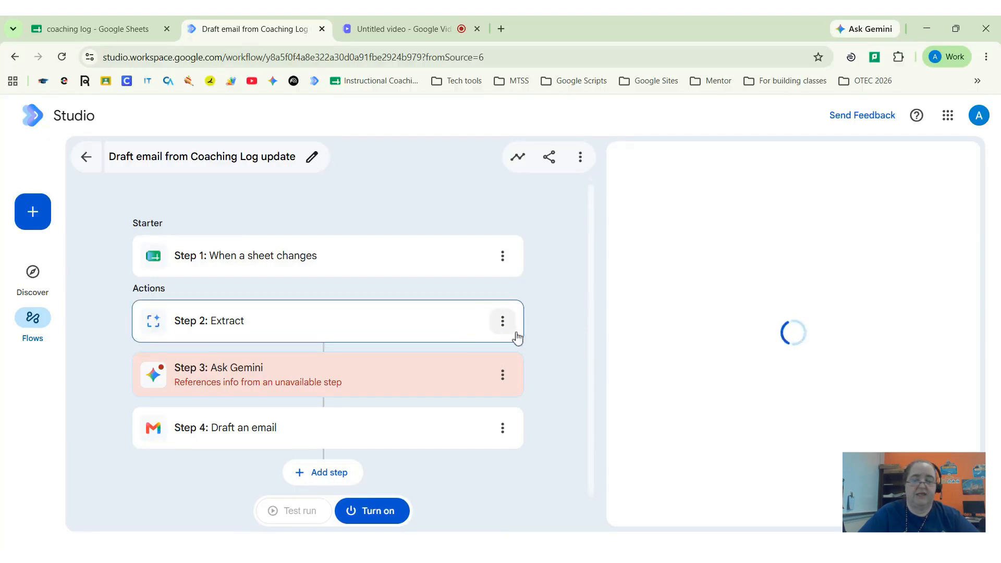
click(450, 331)
click(432, 388)
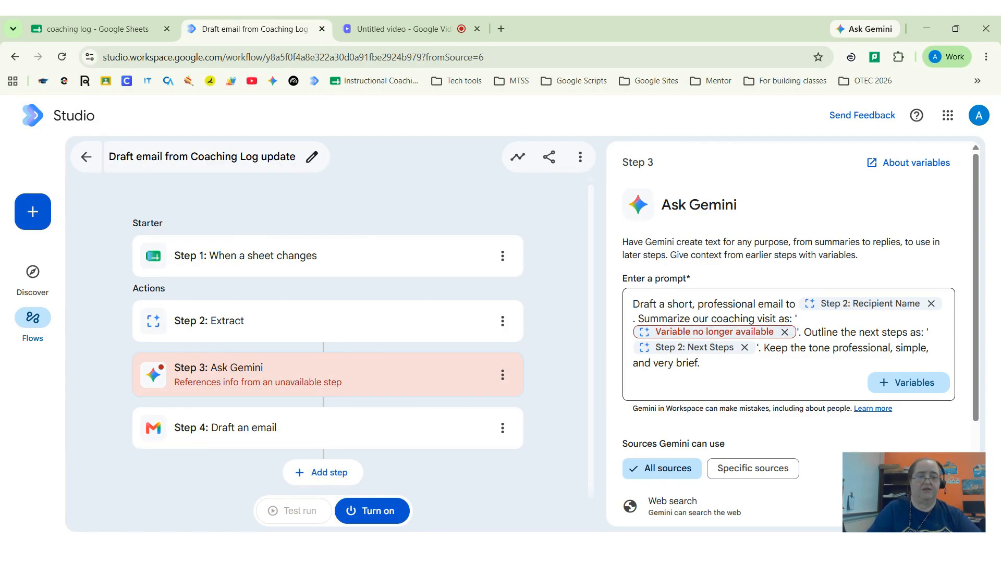
click(785, 332)
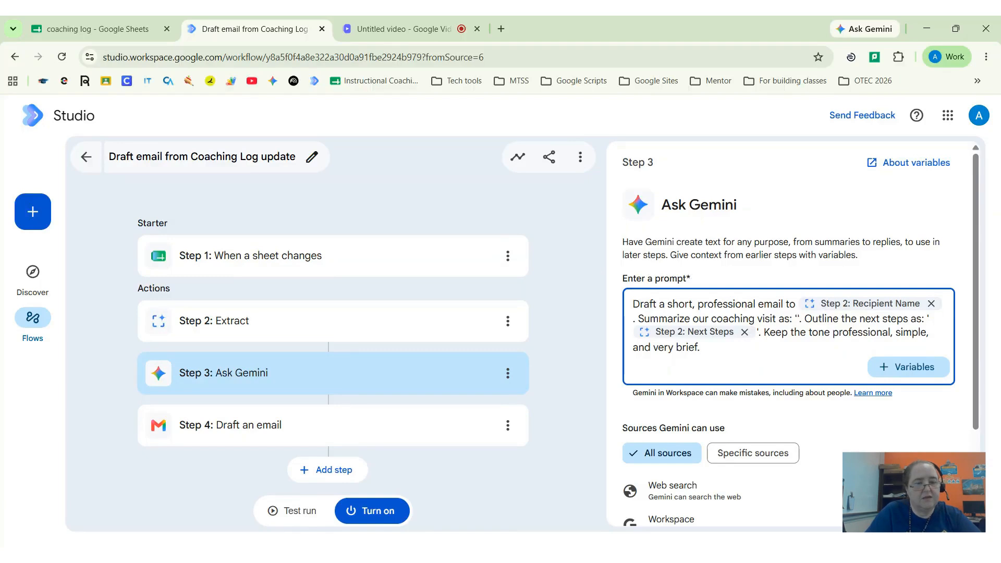
click(916, 368)
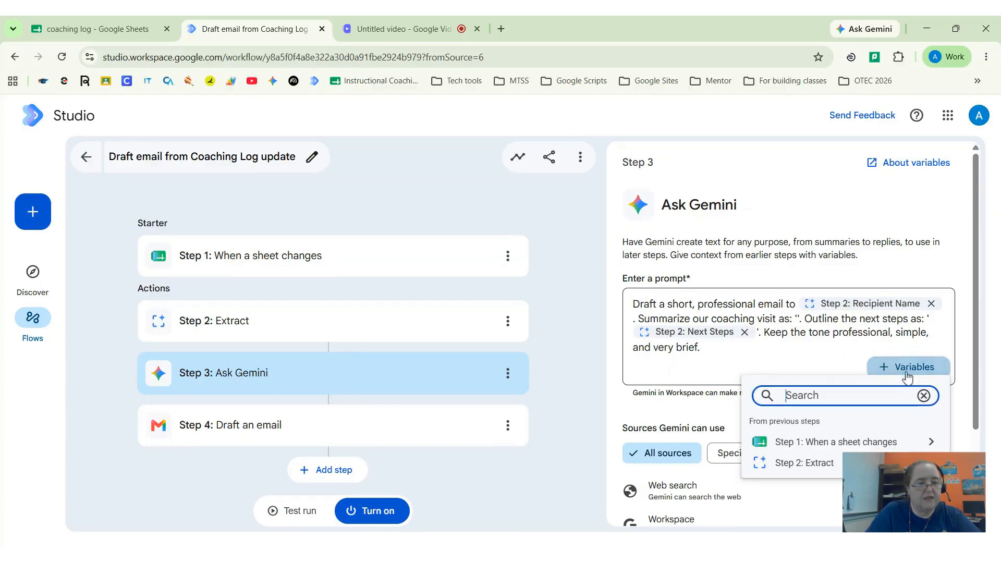
click(858, 443)
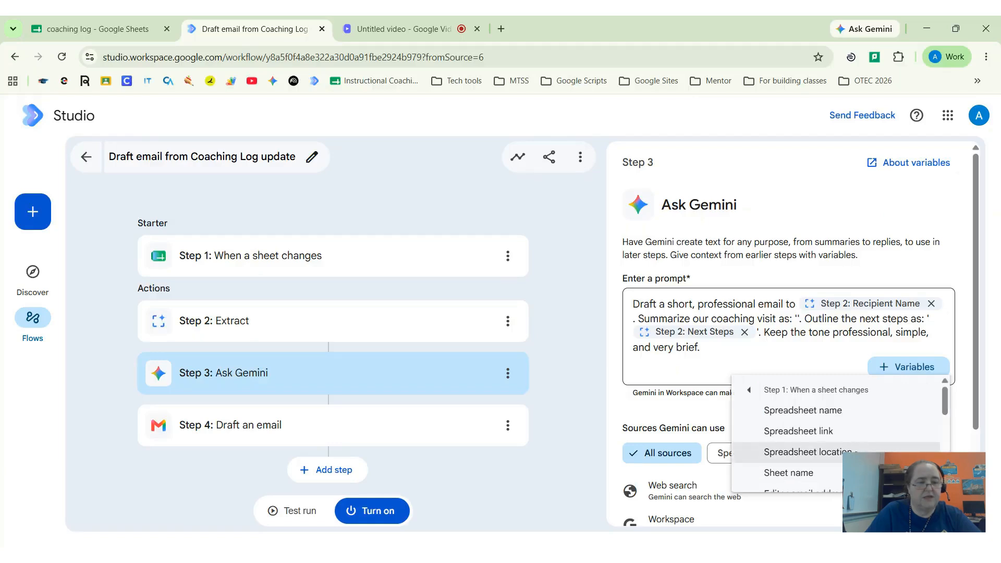
click(745, 392)
click(798, 468)
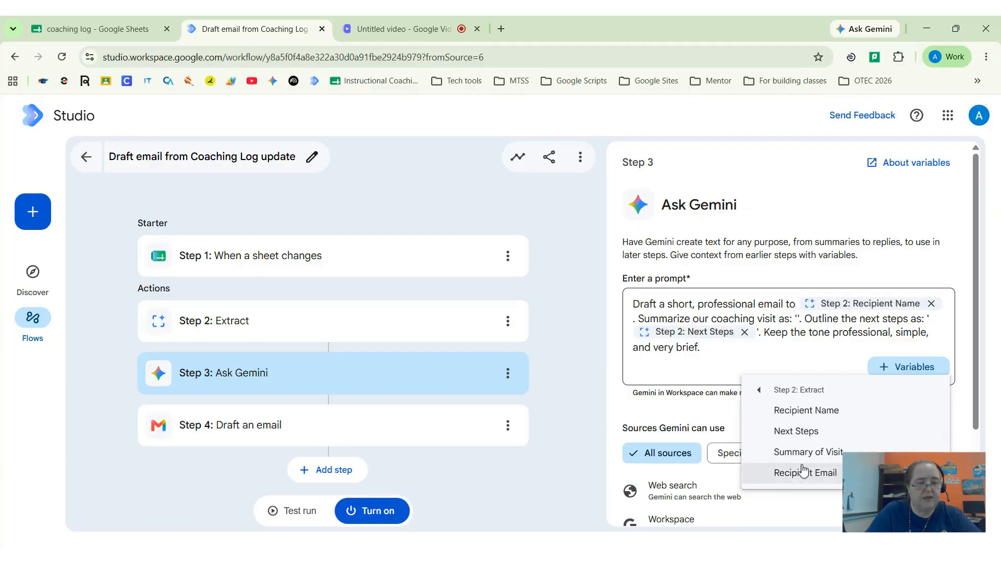
click(813, 433)
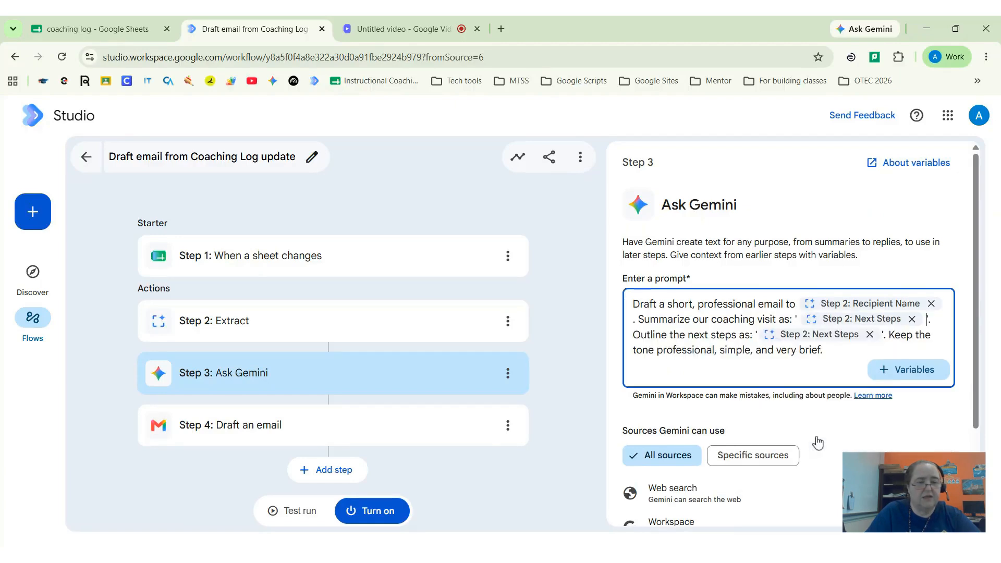
click(912, 318)
- Insert the Step 2 variable Summary of Visit into the Ask Gemini prompt after "Summarize our coaching visit as"
click(893, 368)
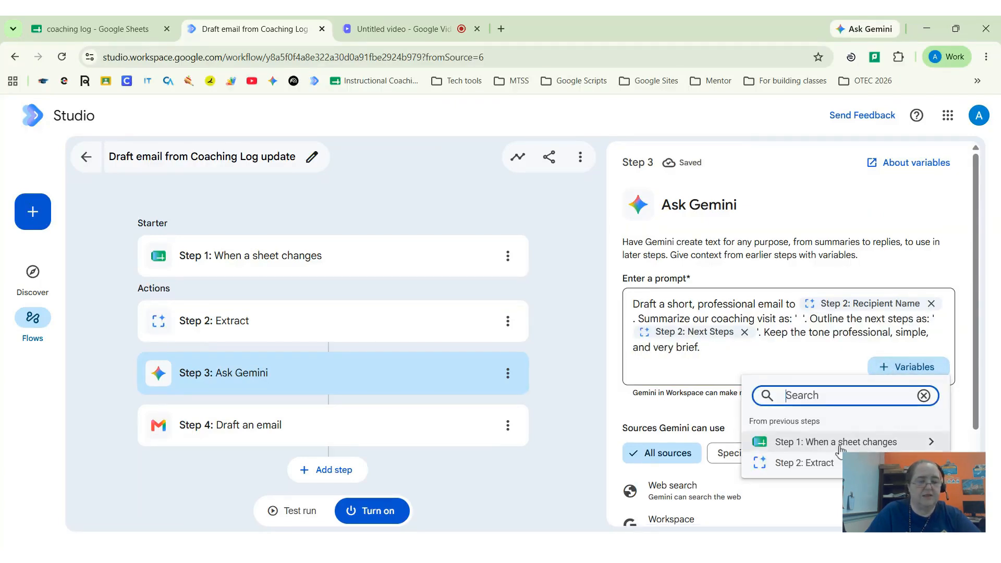
click(837, 470)
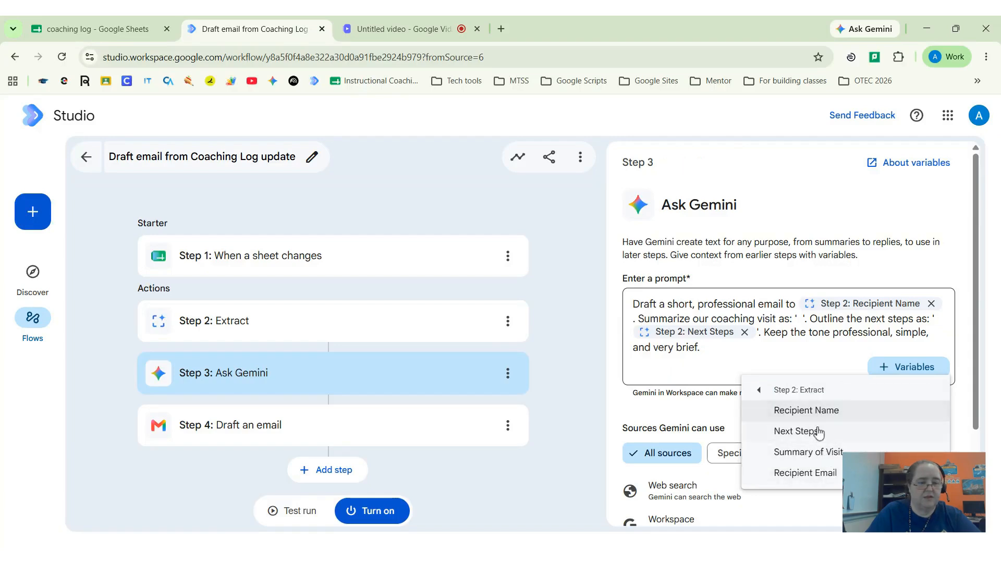
click(817, 453)
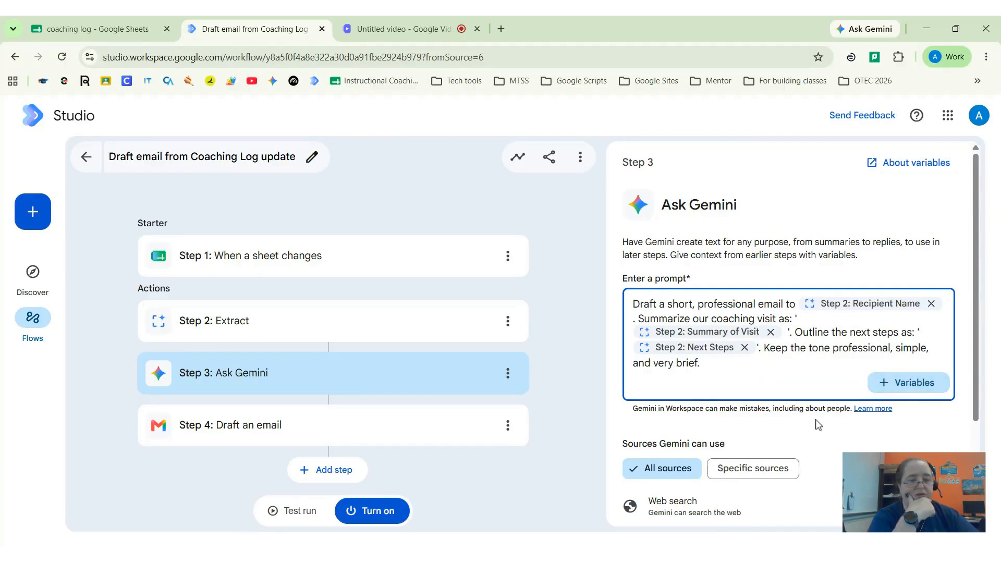
scroll(817, 425, down, 3)
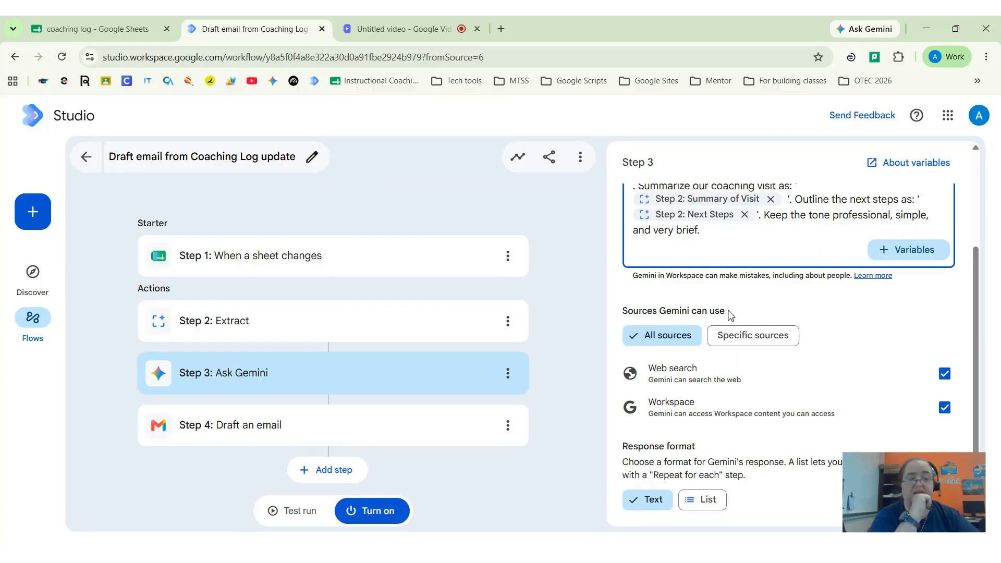
- View the Specific sources option in the Ask Gemini step and restore the setting to All sources
click(783, 339)
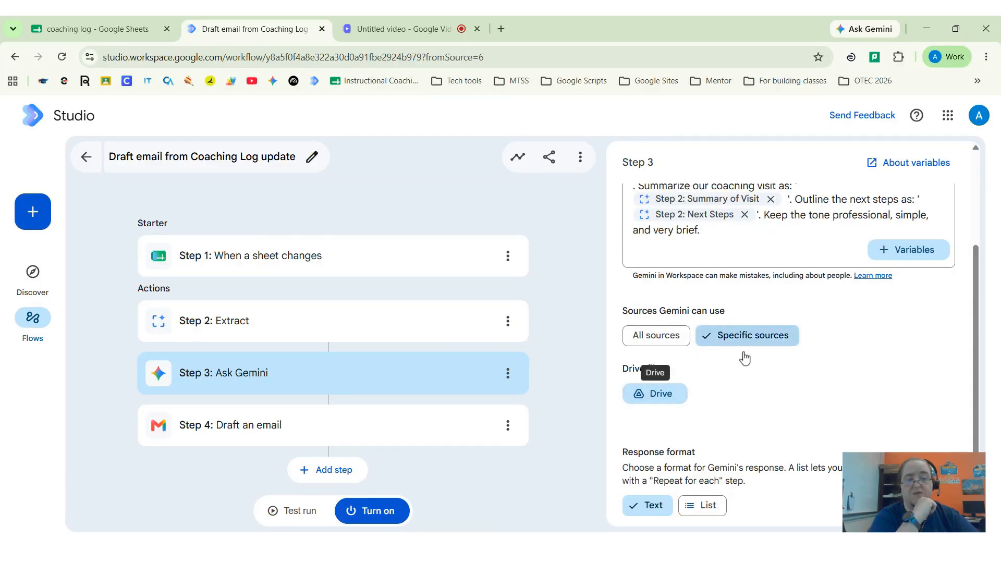
click(654, 337)
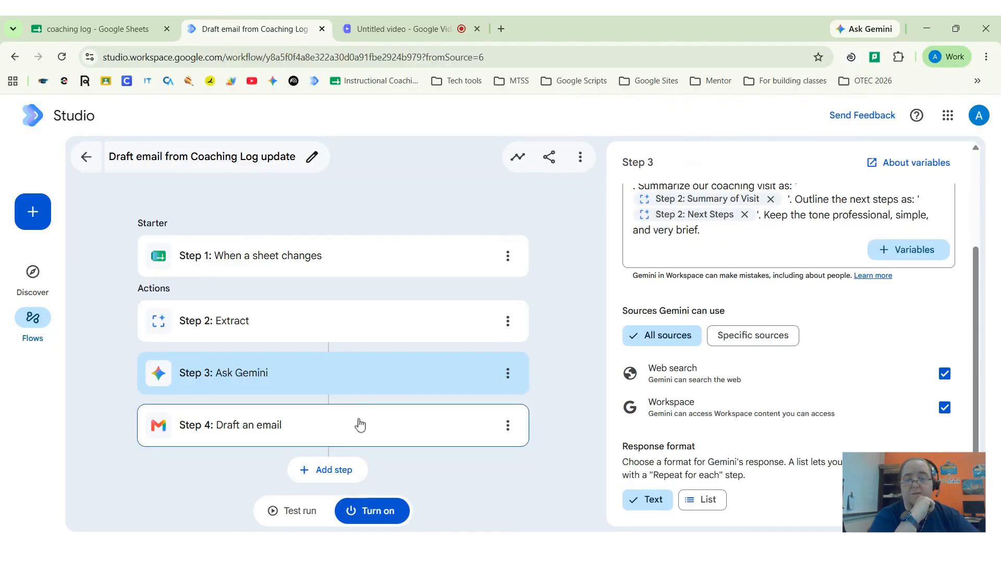
- Add the Step 1 variable Full list - Latest values "Date" after "Coaching Visit Follow-up" in the Draft an email step's subject
click(390, 425)
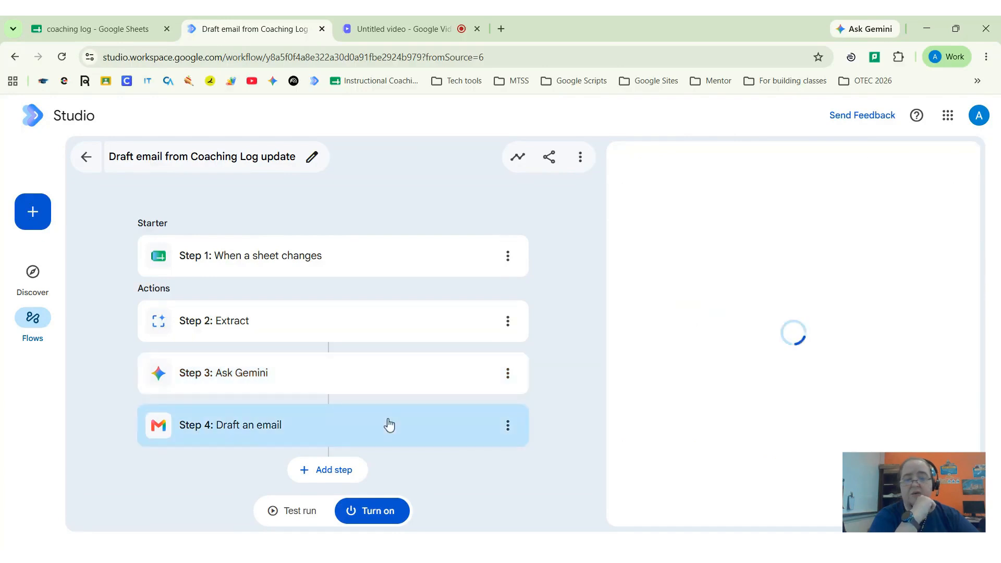
scroll(801, 355, down, 1)
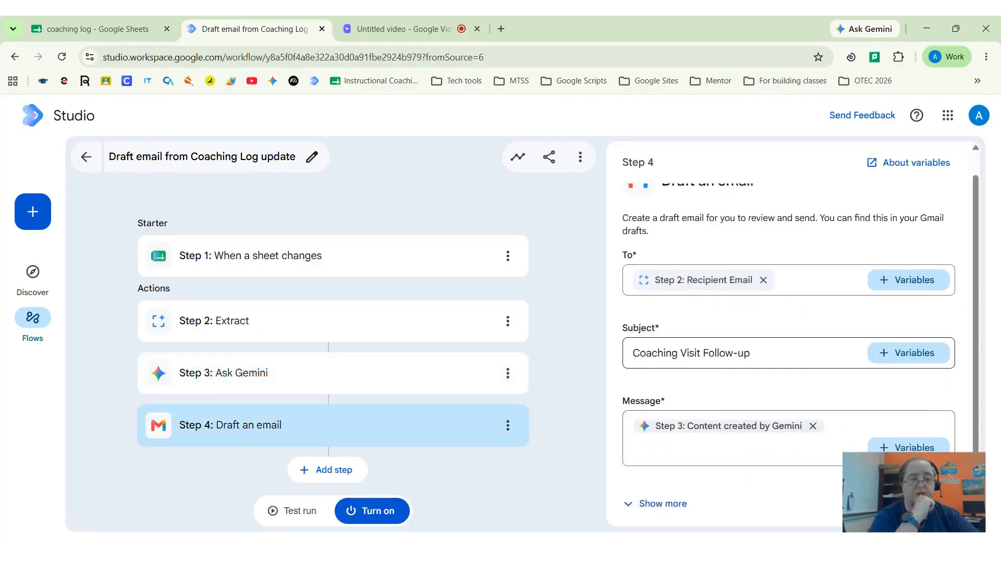
click(861, 358)
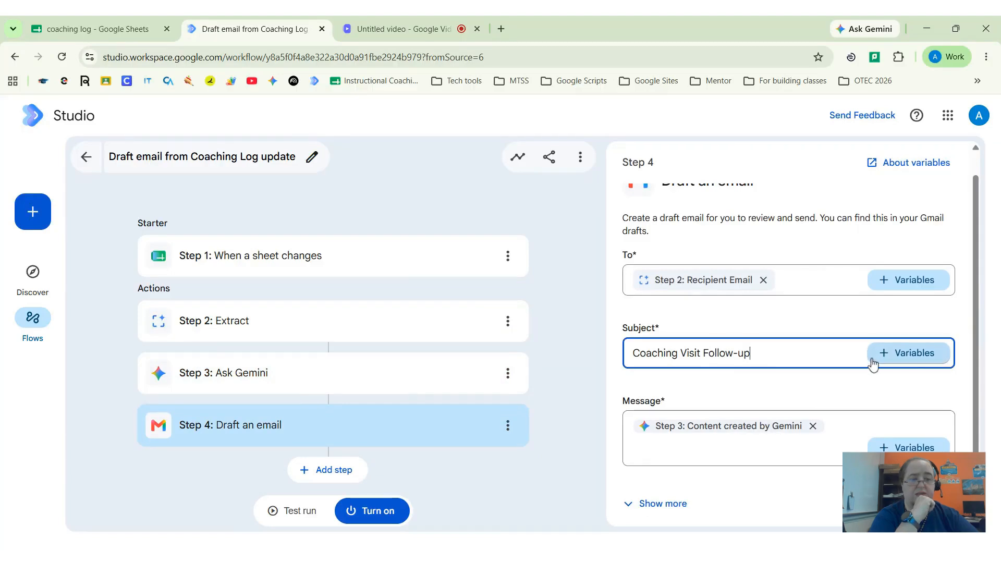
click(908, 360)
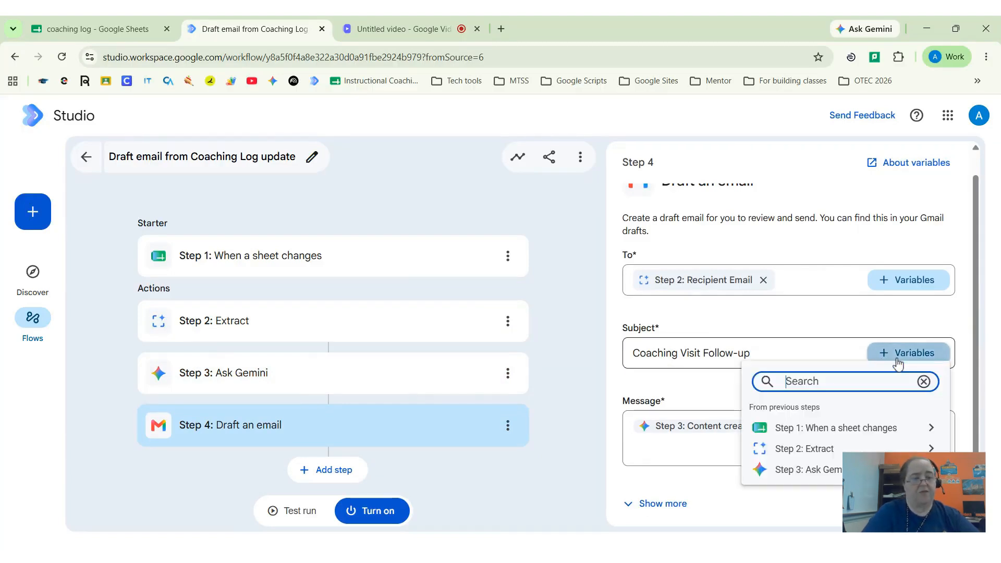
click(841, 452)
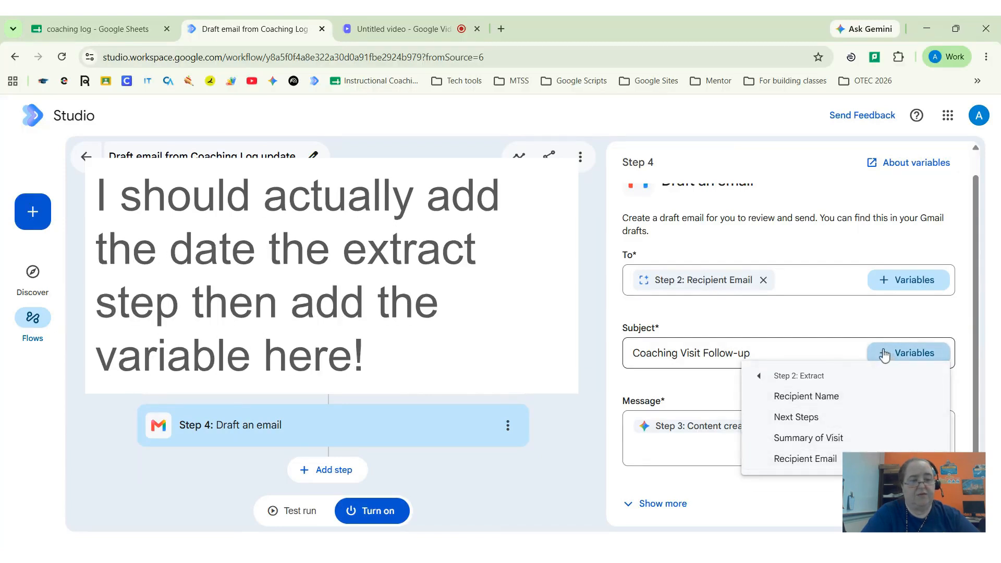
click(759, 375)
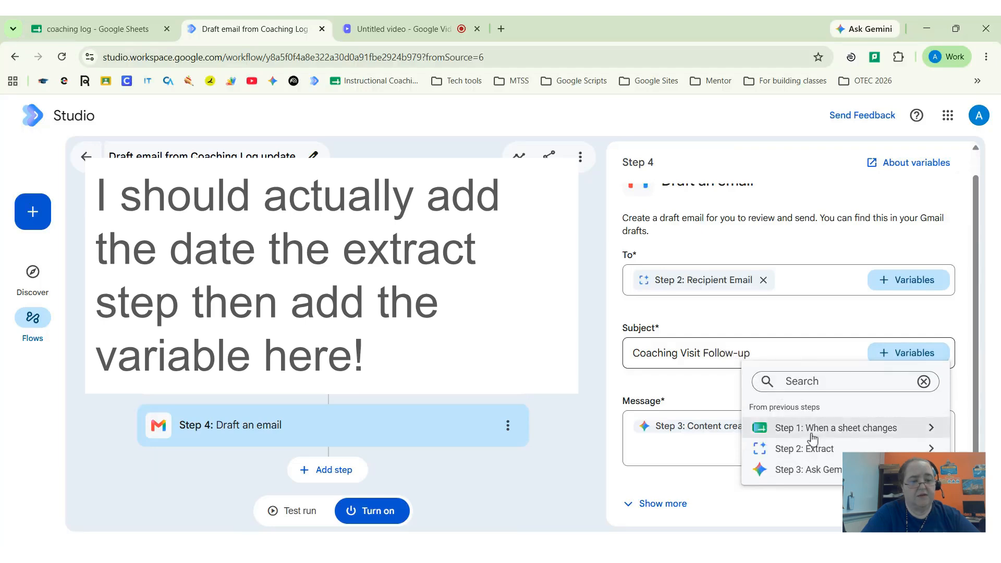
click(787, 425)
scroll(835, 443, down, 3)
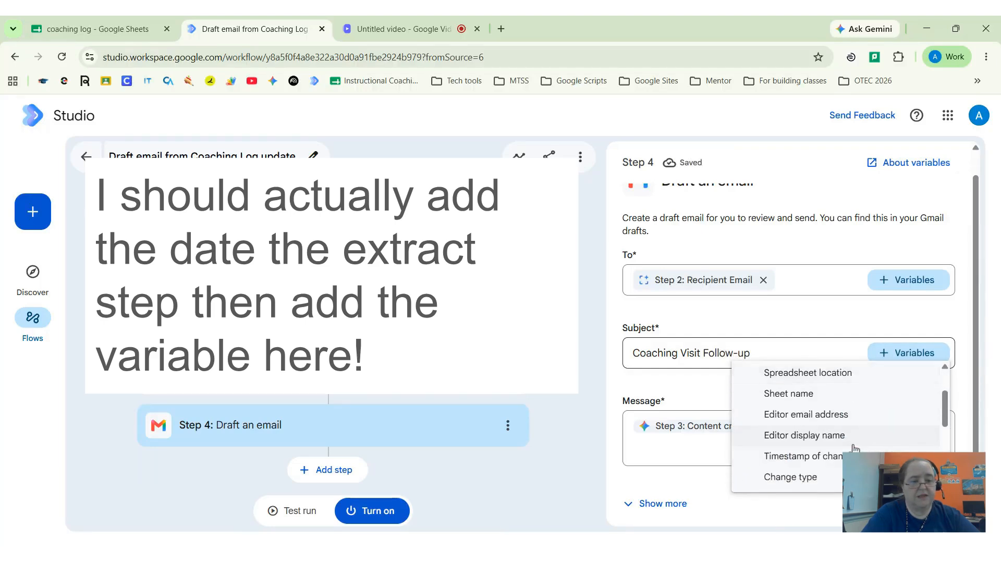
scroll(852, 447, down, 5)
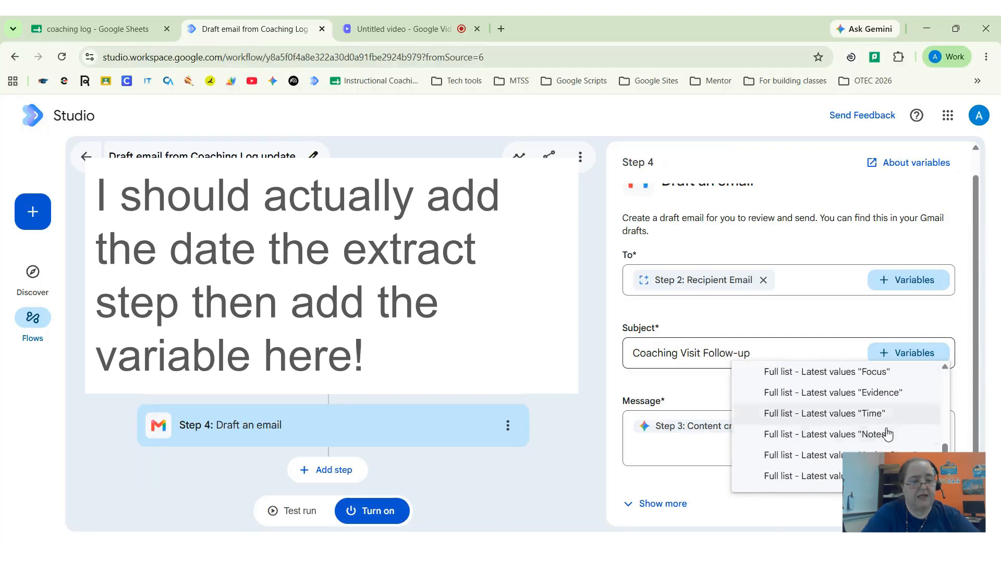
scroll(834, 455, up, 2)
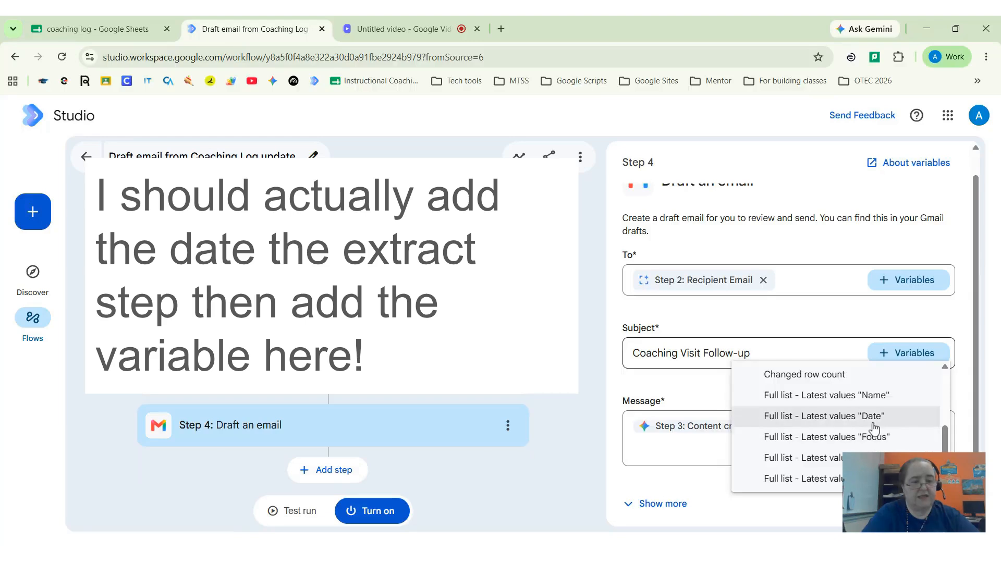
click(811, 414)
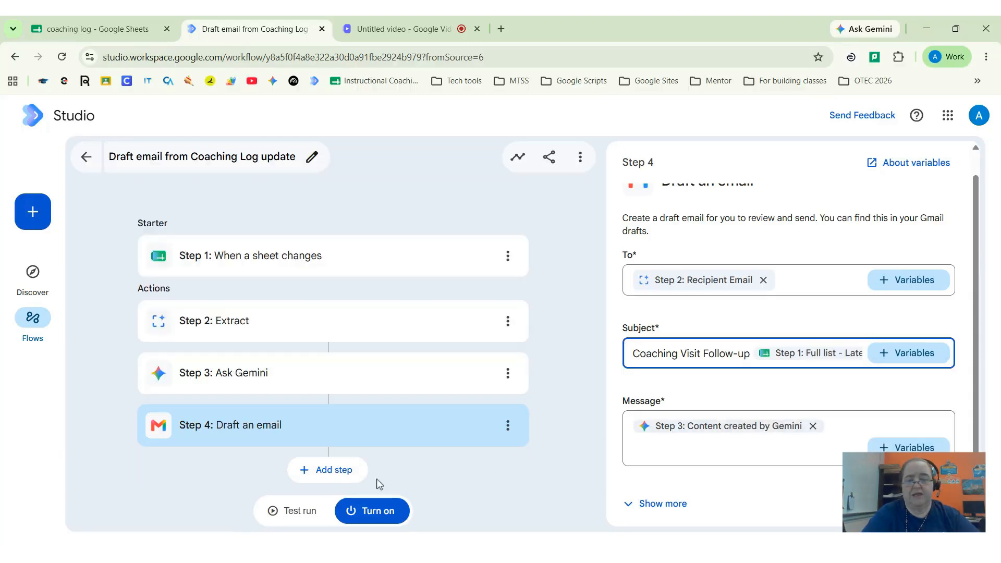
- Start a test run of the flow and review the visit summary and next steps in Gemini's response
click(295, 512)
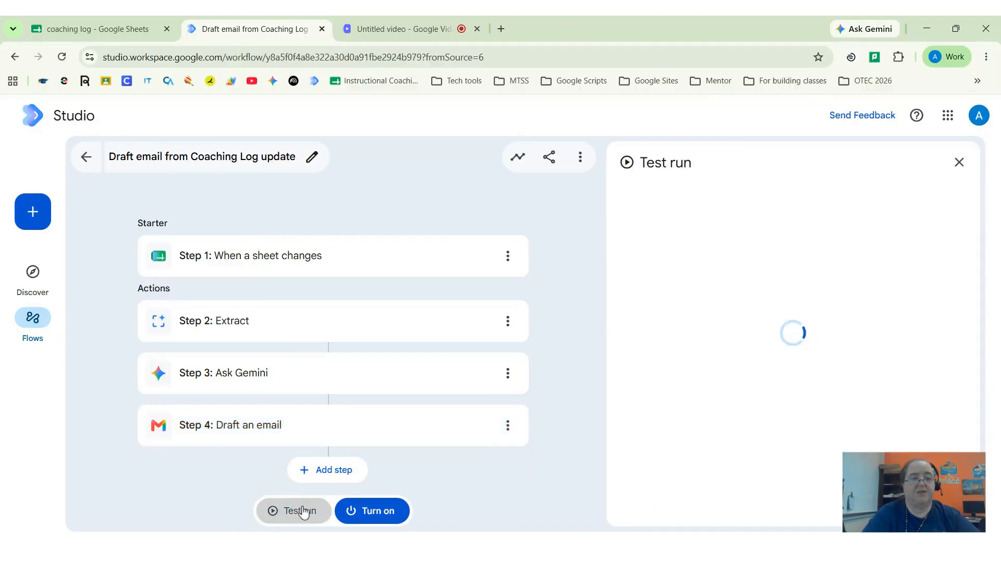
scroll(866, 318, down, 4)
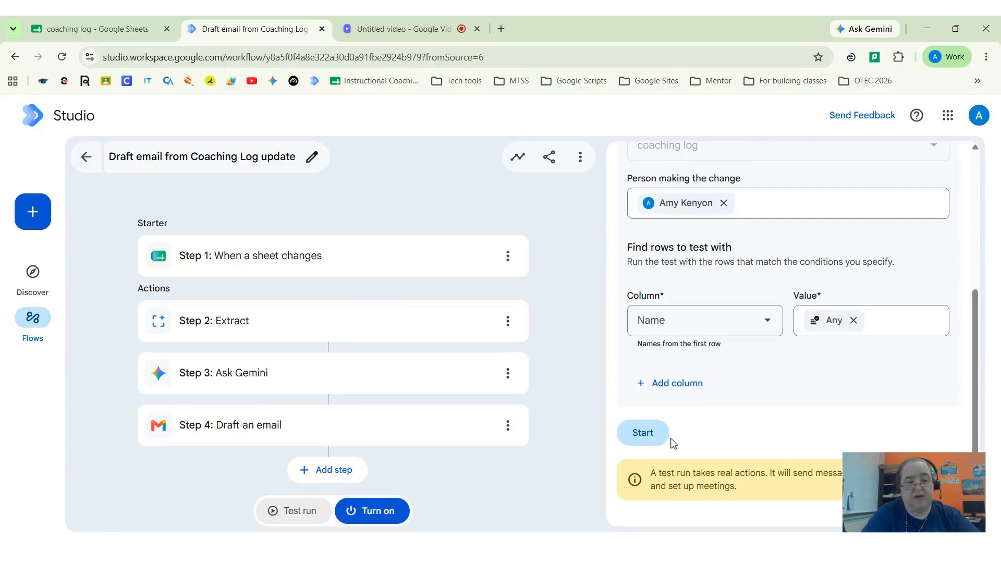
click(640, 439)
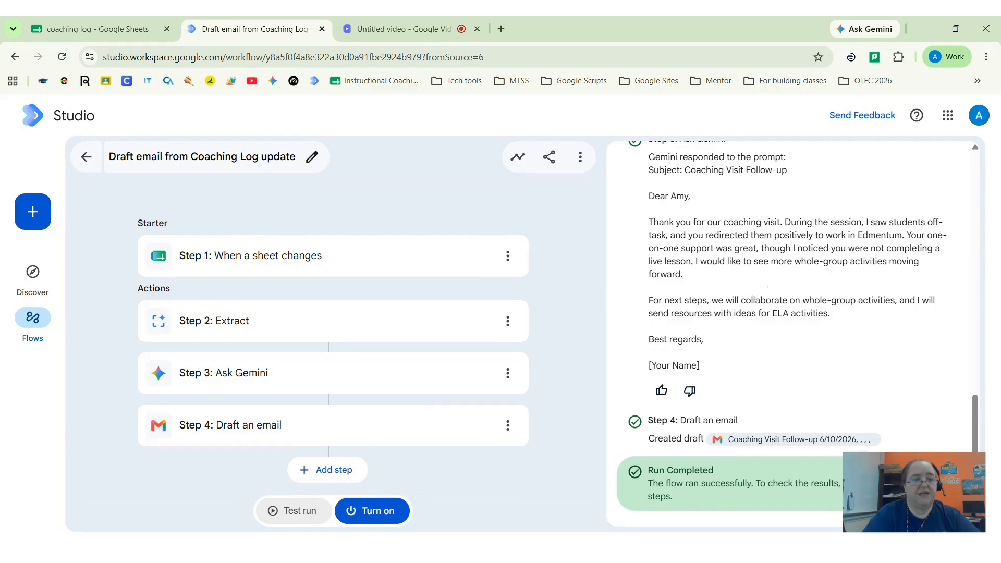
drag(829, 248, 848, 275)
drag(713, 301, 847, 315)
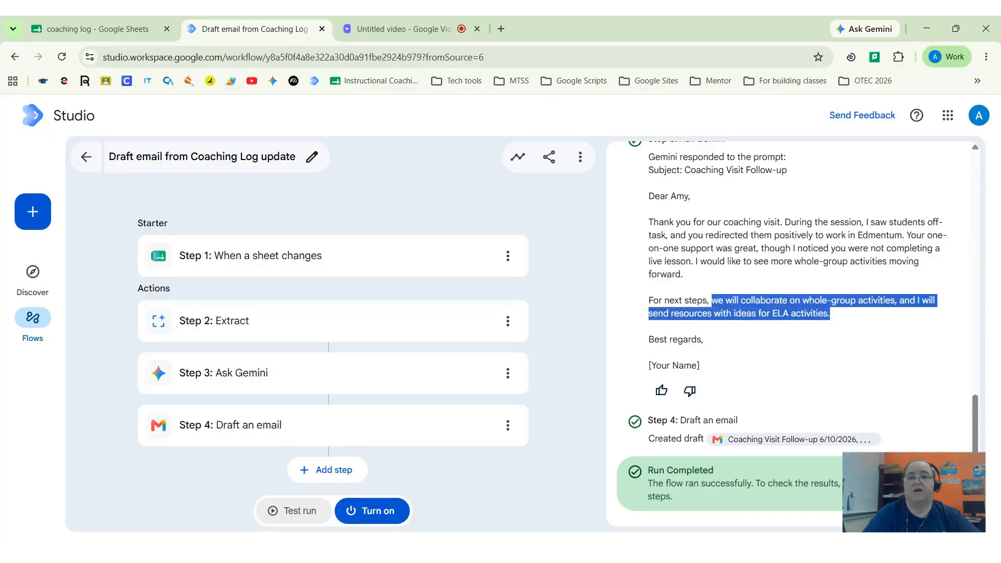
- Open the test run's created draft in Gmail and examine its signature placeholder, subject line and the extra subject text in the body
click(772, 440)
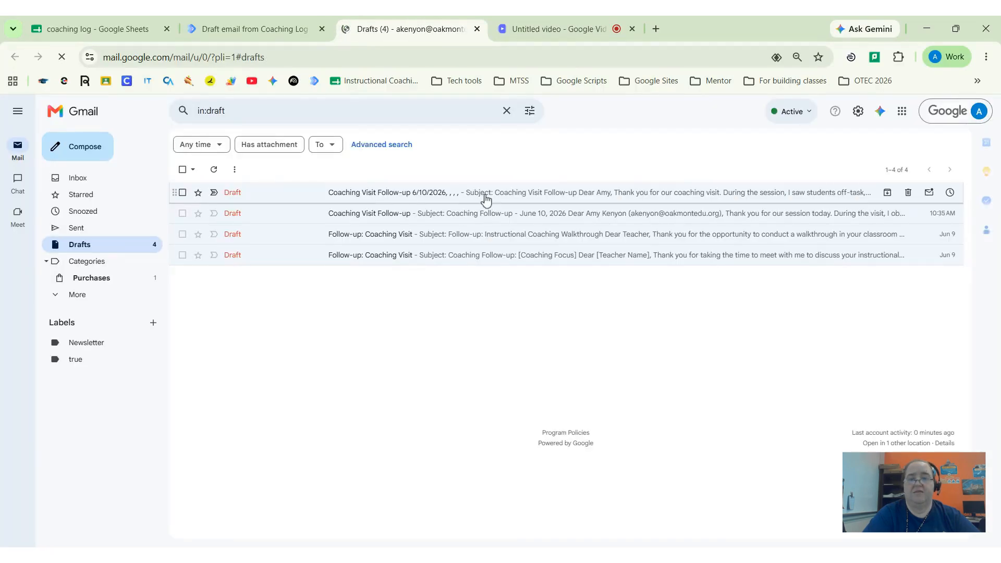
click(486, 196)
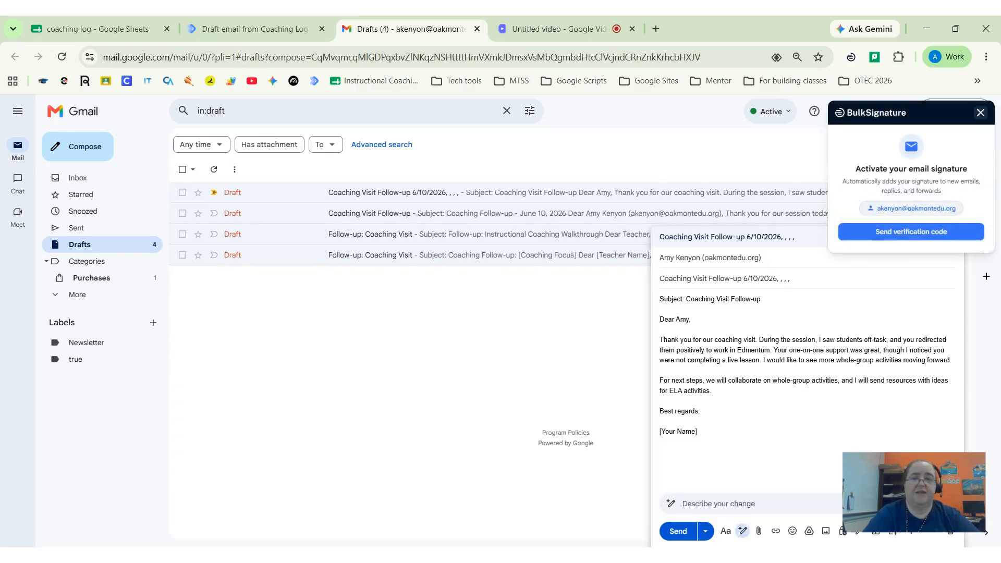
click(697, 431)
drag(791, 279, 777, 279)
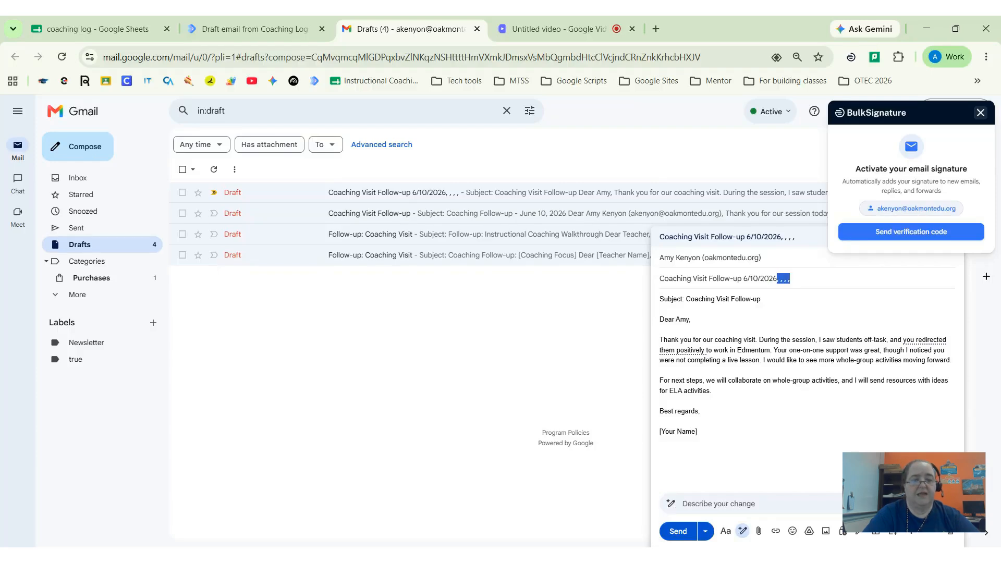
click(660, 299)
drag(666, 298, 761, 299)
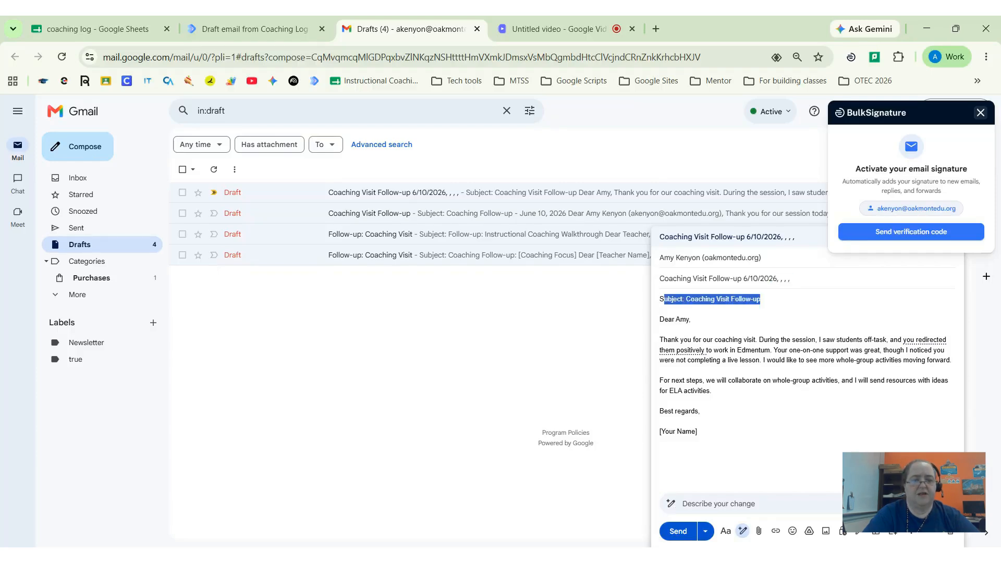
click(691, 319)
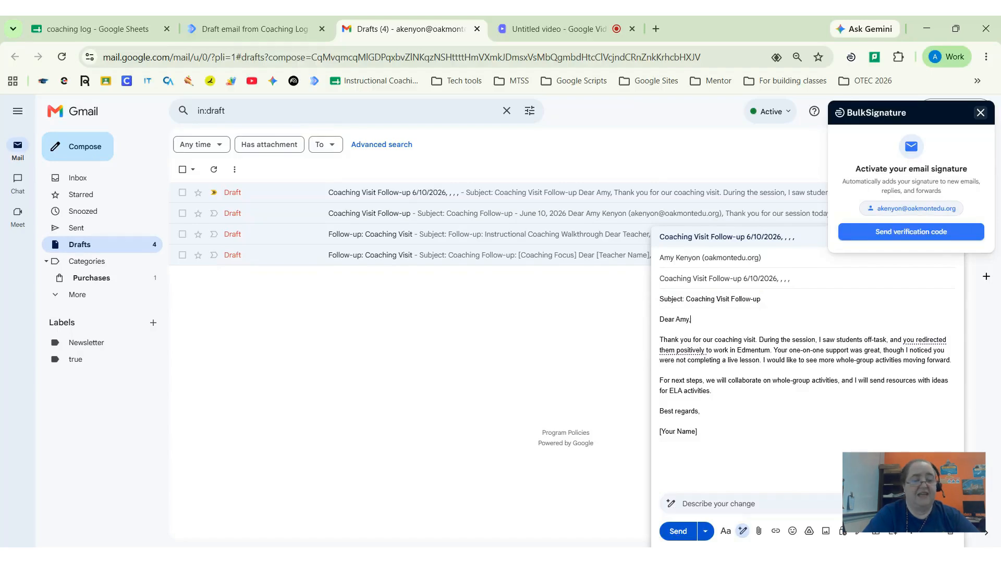
drag(659, 299, 761, 299)
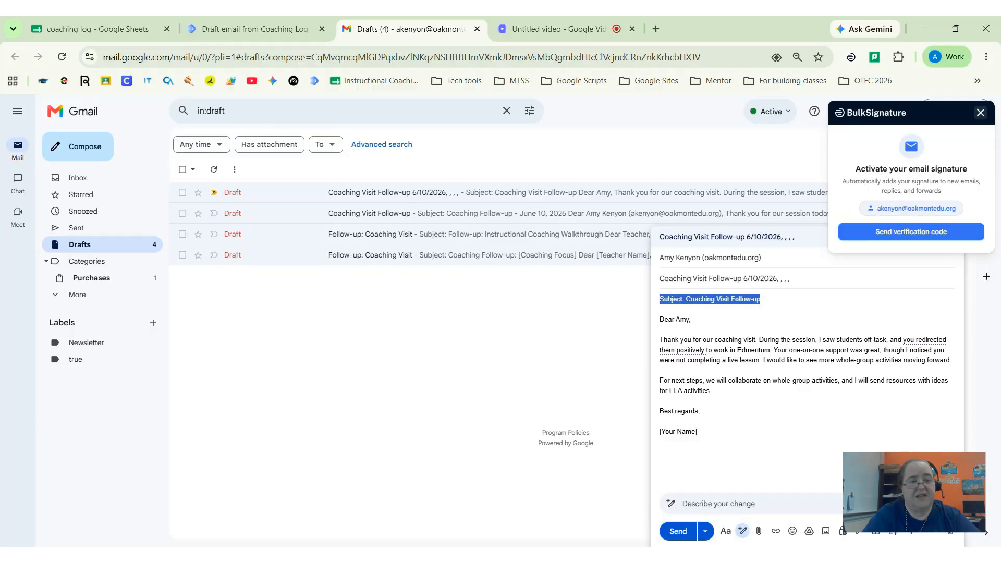
click(744, 279)
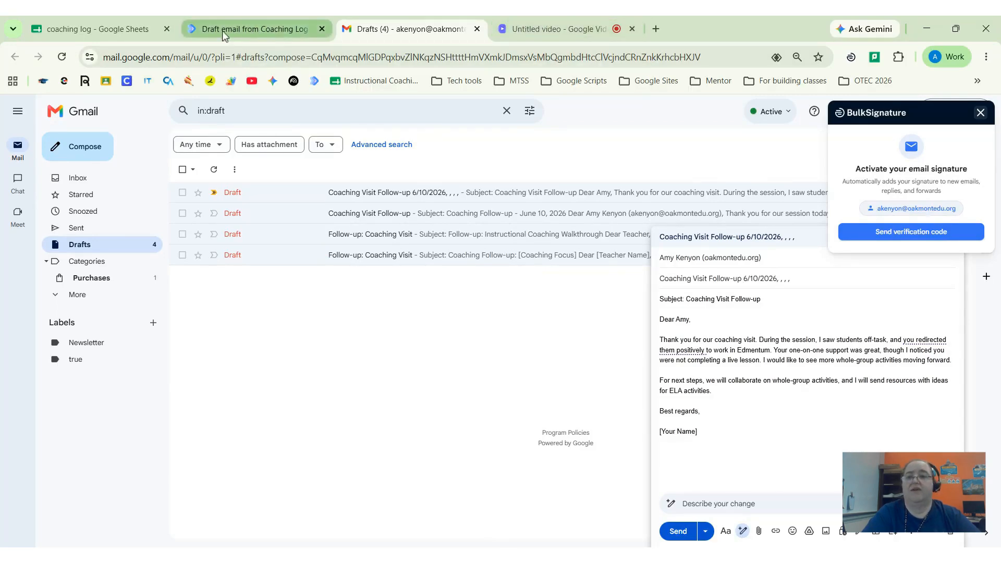
- Switch to the coaching log spreadsheet in Google Sheets
click(74, 35)
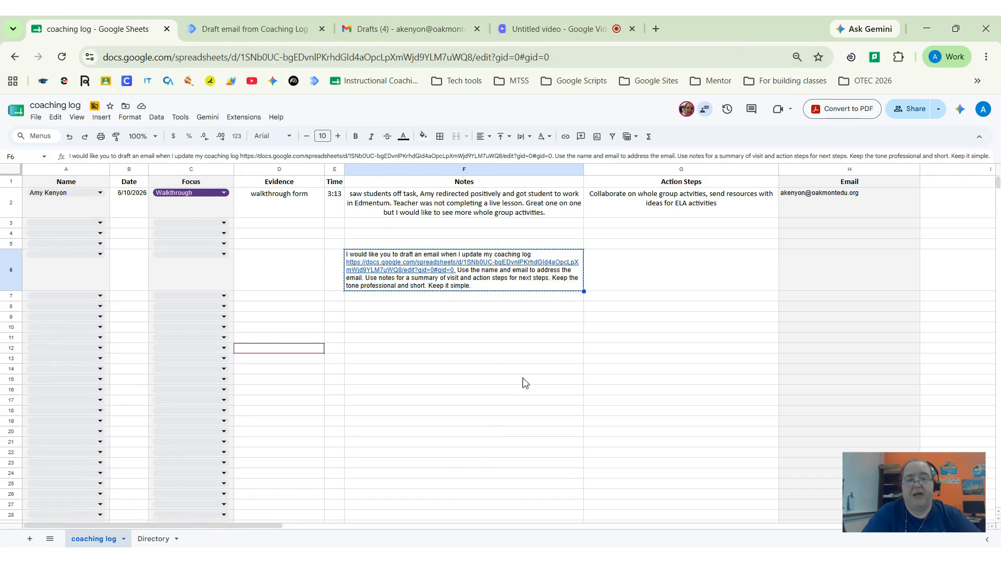